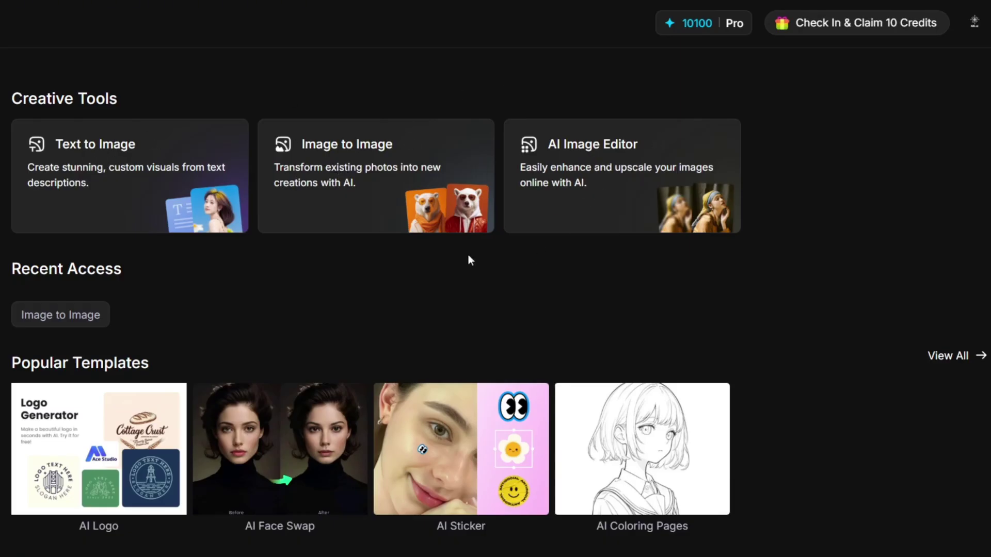
Load the green-hillside woman gallery card into Image to Image with its prompt and Flux Kontext Max.
scroll(384, 272, "down", 3)
scroll(827, 256, "down", 4)
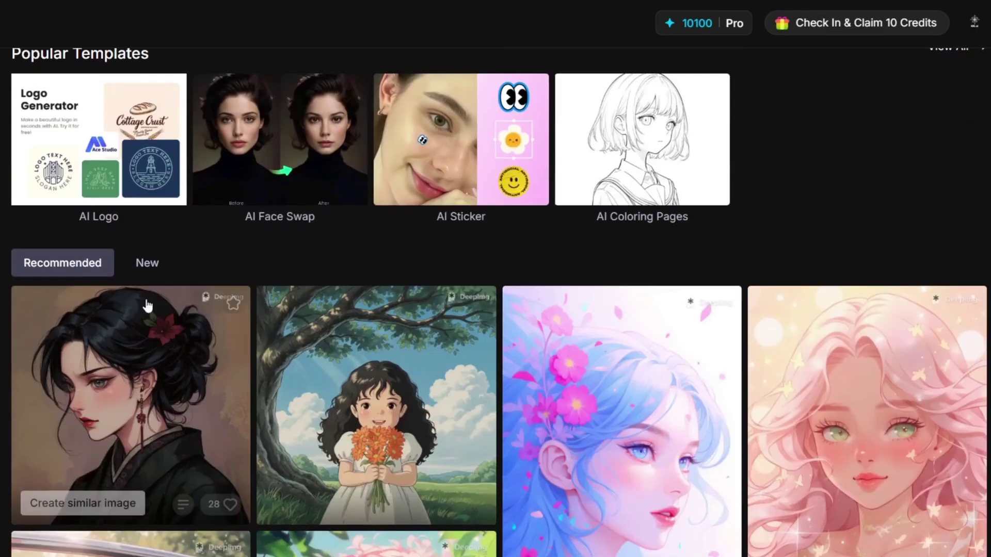
scroll(652, 333, "down", 12)
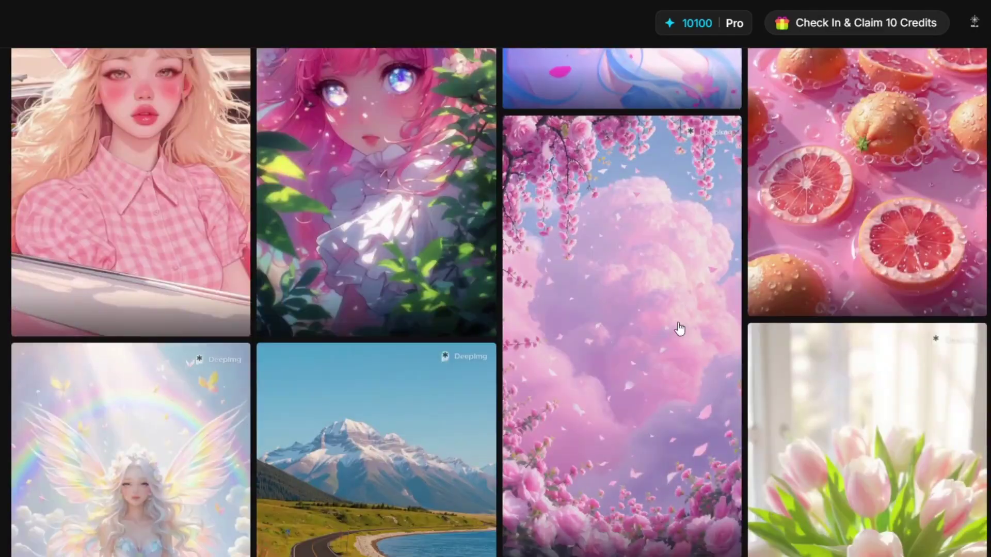
scroll(672, 328, "down", 15)
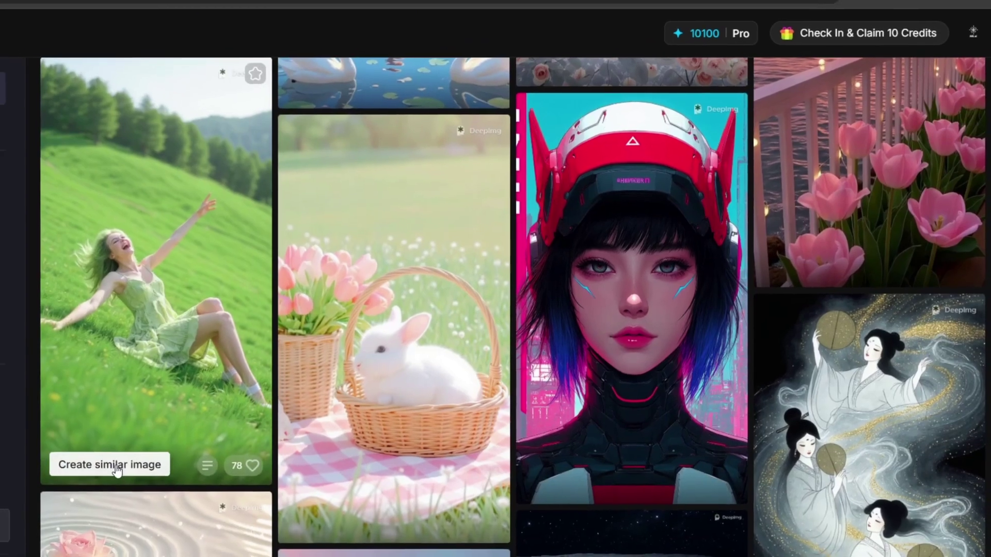
left_click(89, 474)
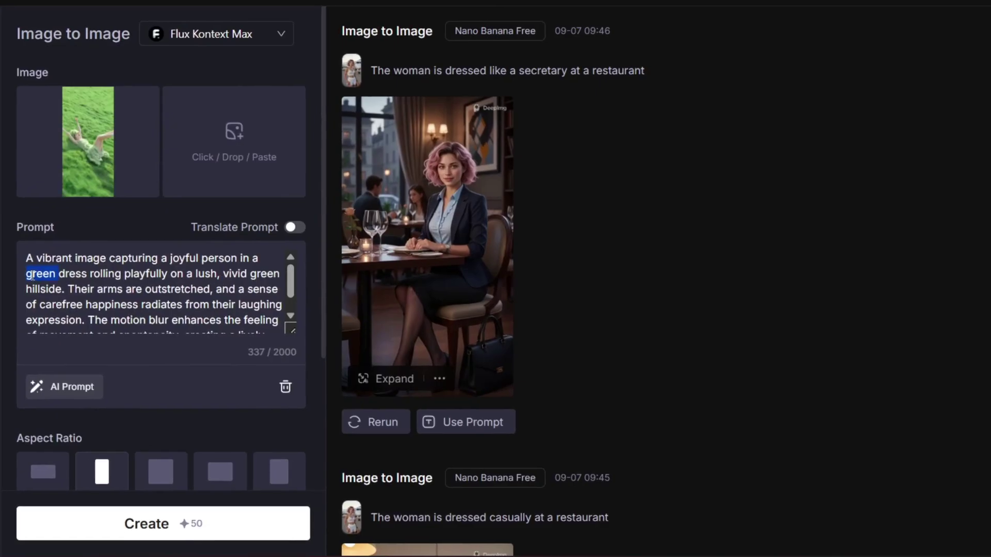
Change the dress colour in the prompt to Yellow and generate the hillside image.
type("Yellow")
scroll(151, 277, "down", 5)
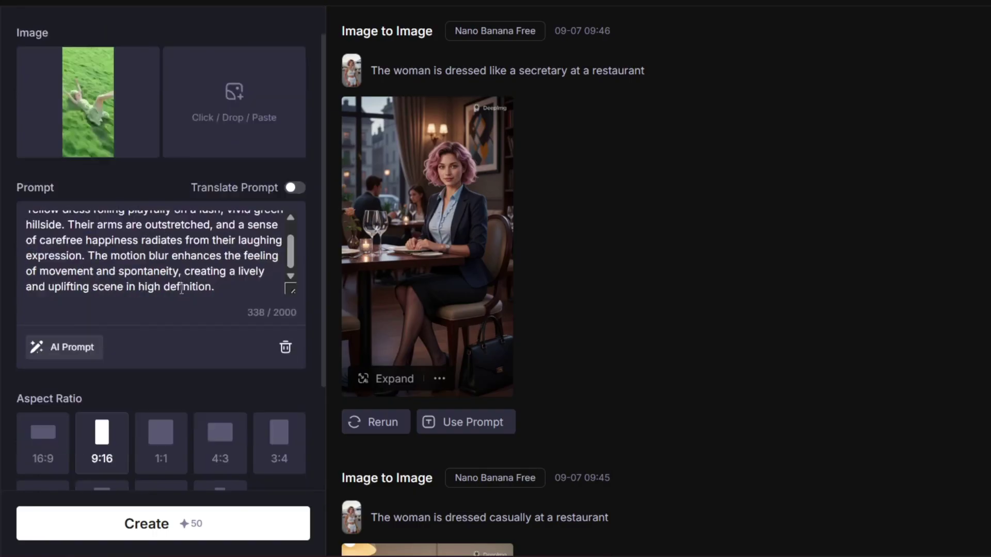
left_click(157, 534)
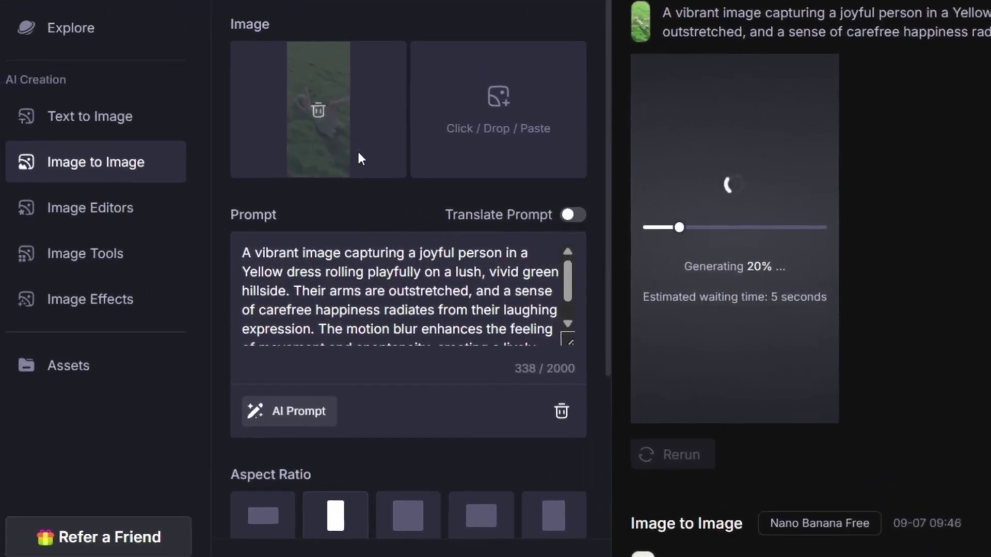
Delete the word Yellow from the prompt and return to the Creative Studio home.
double_click(157, 275)
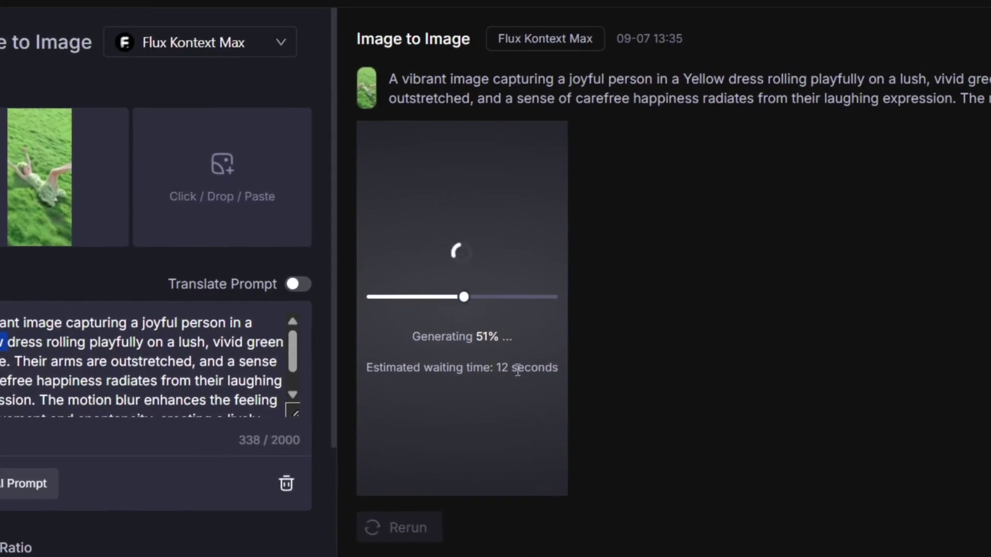
key("BackSpace")
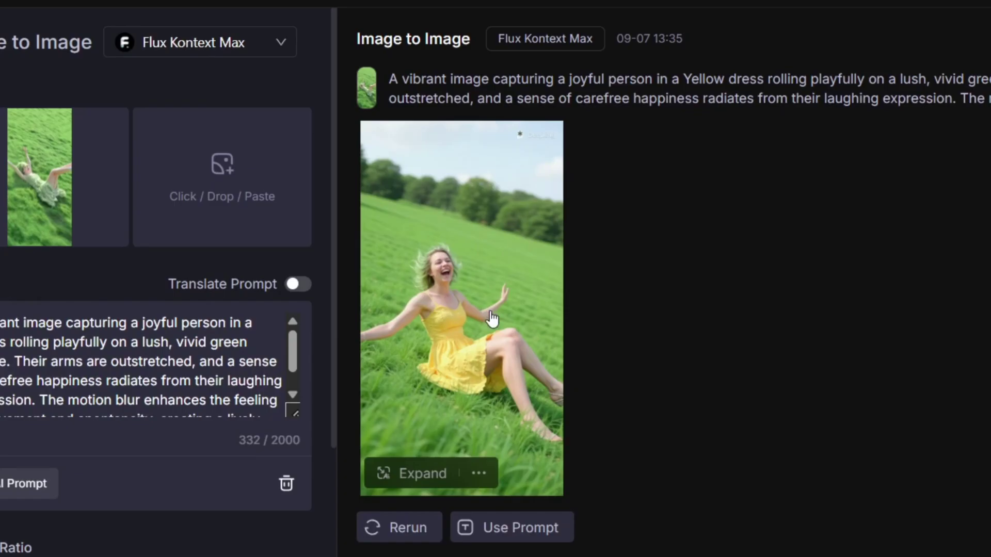
double_click(712, 78)
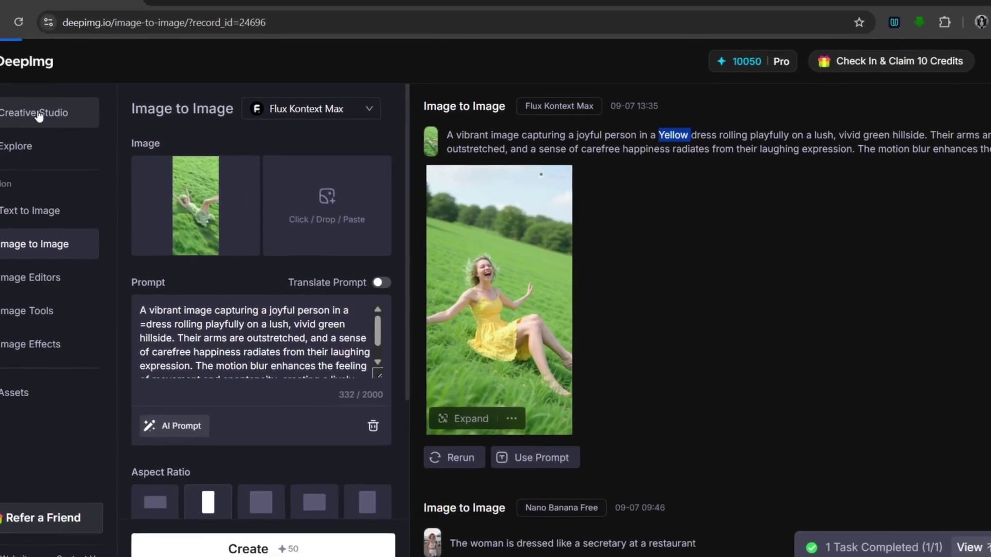
left_click(39, 116)
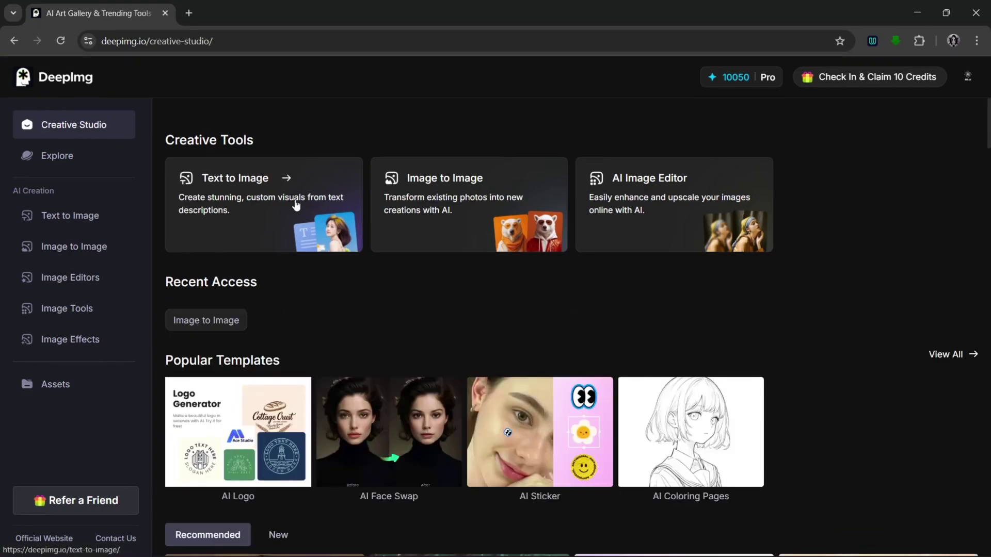
Open Text to Image, dismiss the Check In rewards, and keep Nano Banana Free as the model.
left_click(296, 206)
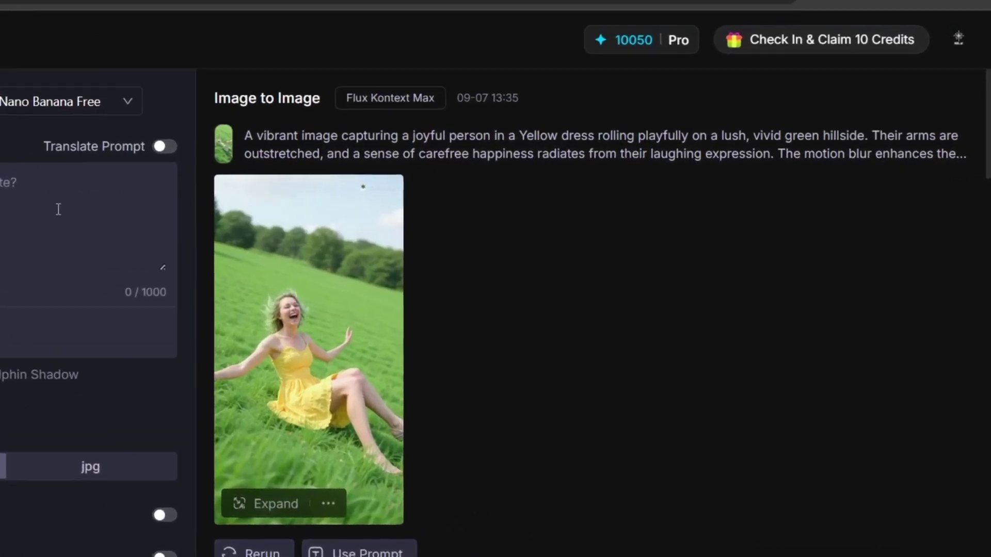
left_click(853, 32)
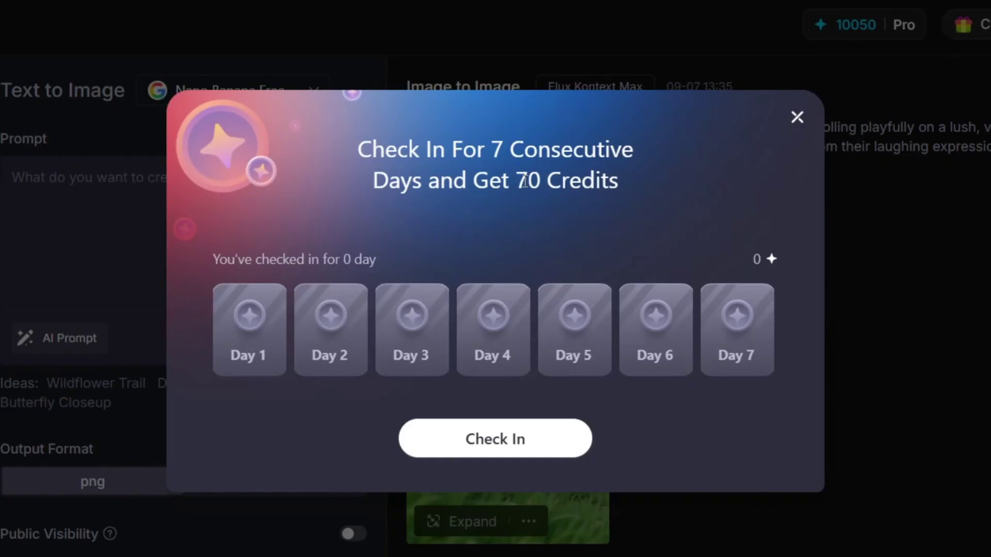
left_click(797, 119)
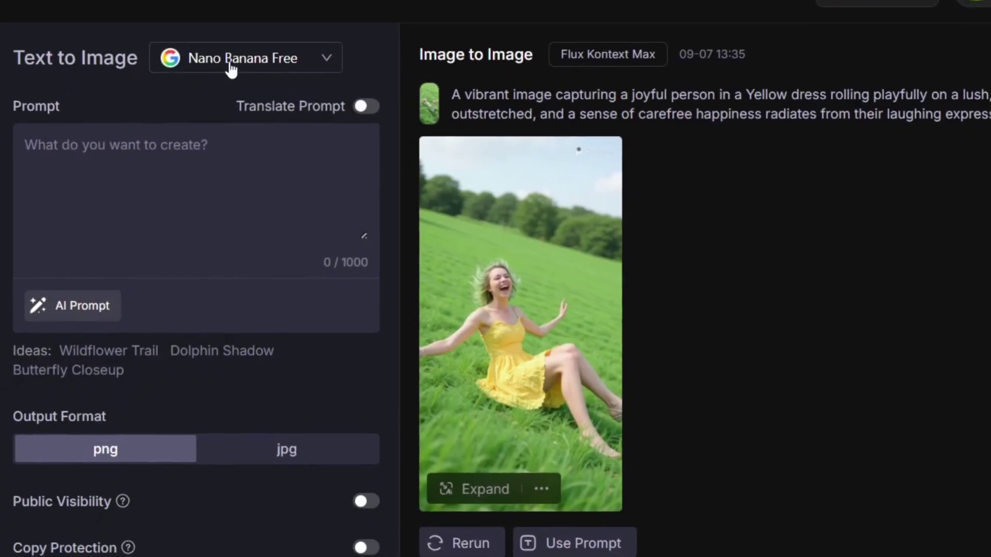
left_click(236, 90)
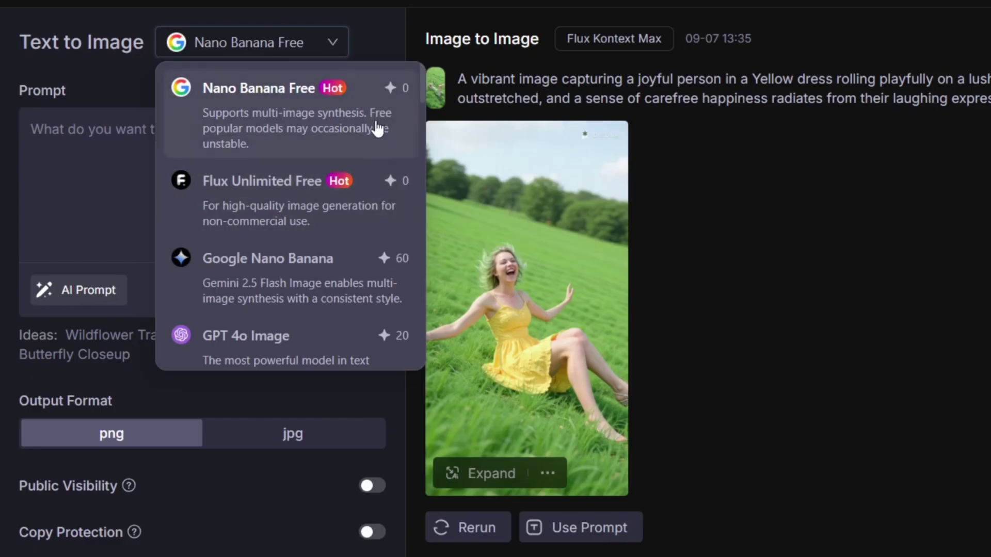
left_click(59, 91)
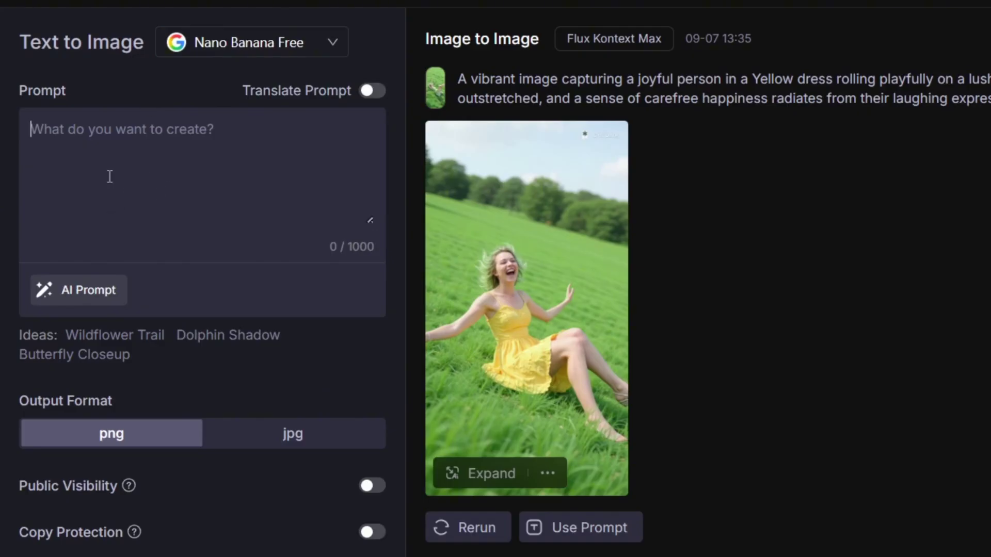
Enter the prompt 'A dog walking on a beach.', correcting the mistyped 'streat' ending.
type("A dog ")
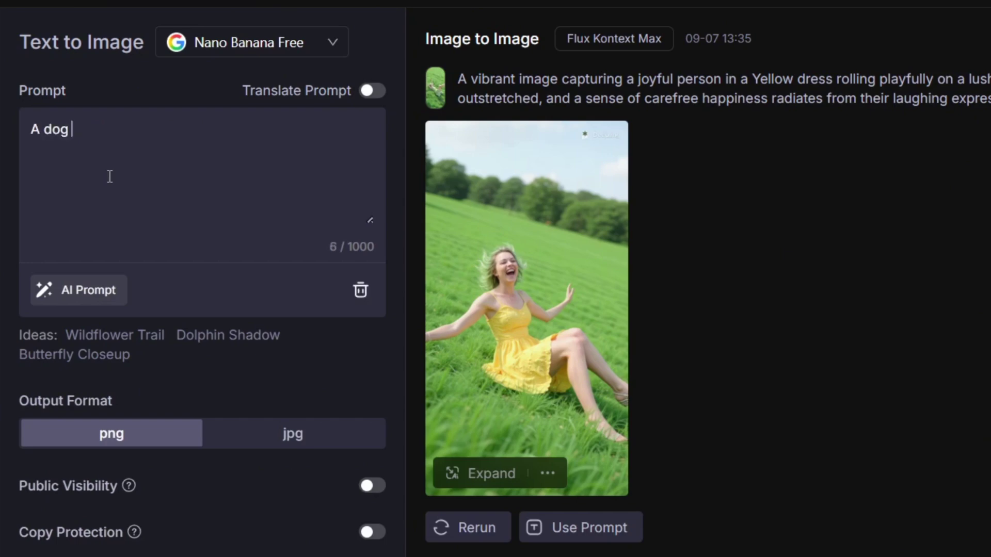
type("walking on a streat")
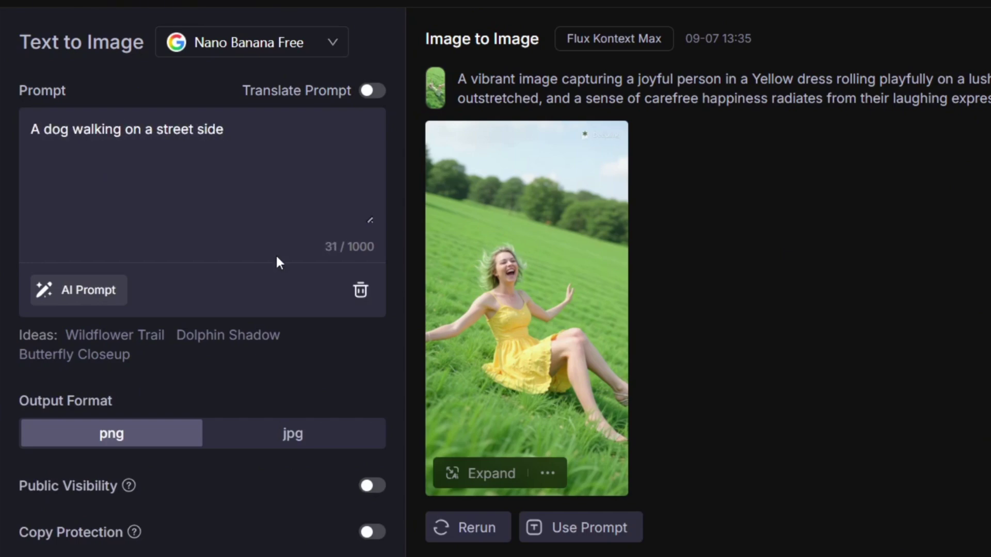
key("BackSpace")
key("BackSpace")
key("BackSpace")
key("BackSpace")
key("BackSpace")
key("BackSpace")
key("BackSpace")
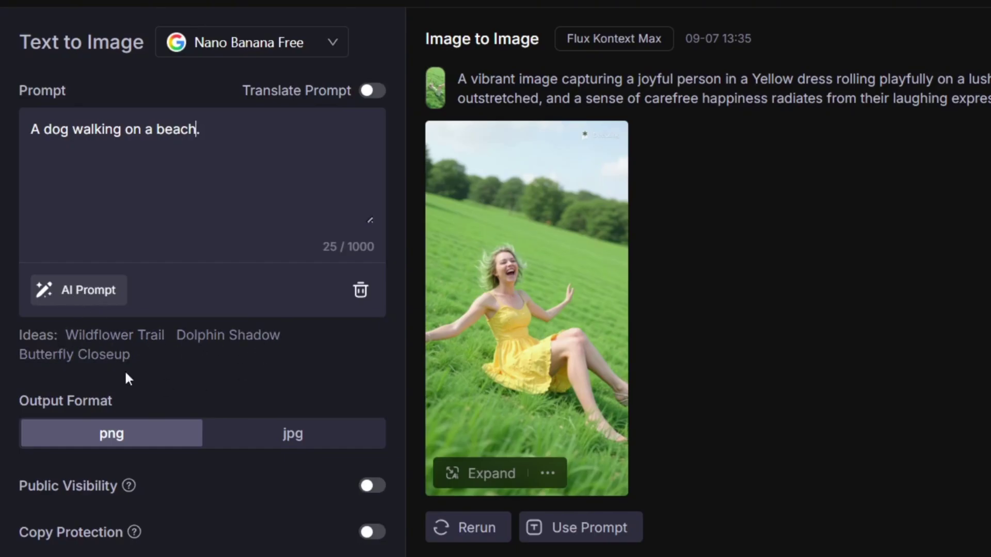
scroll(155, 388, "down", 2)
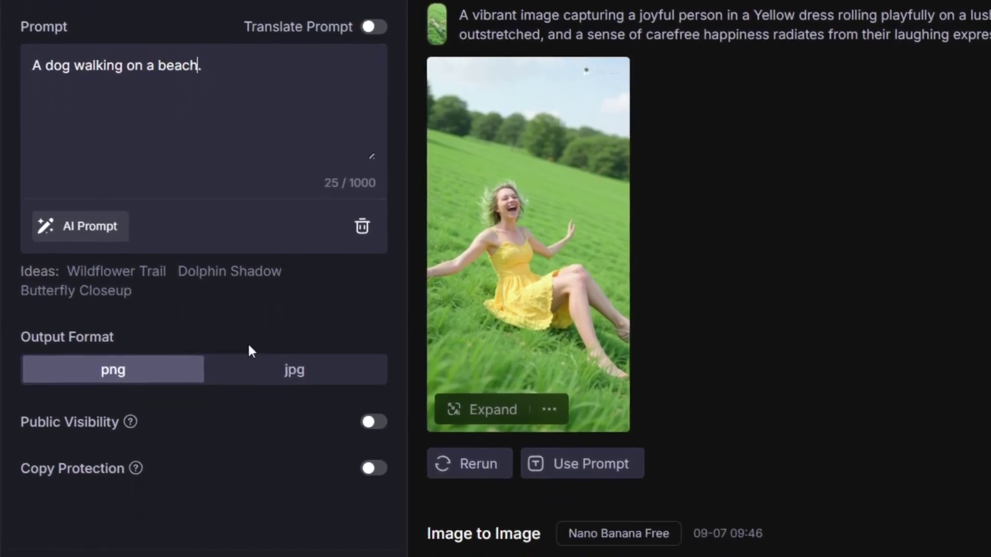
scroll(83, 324, "down", 1)
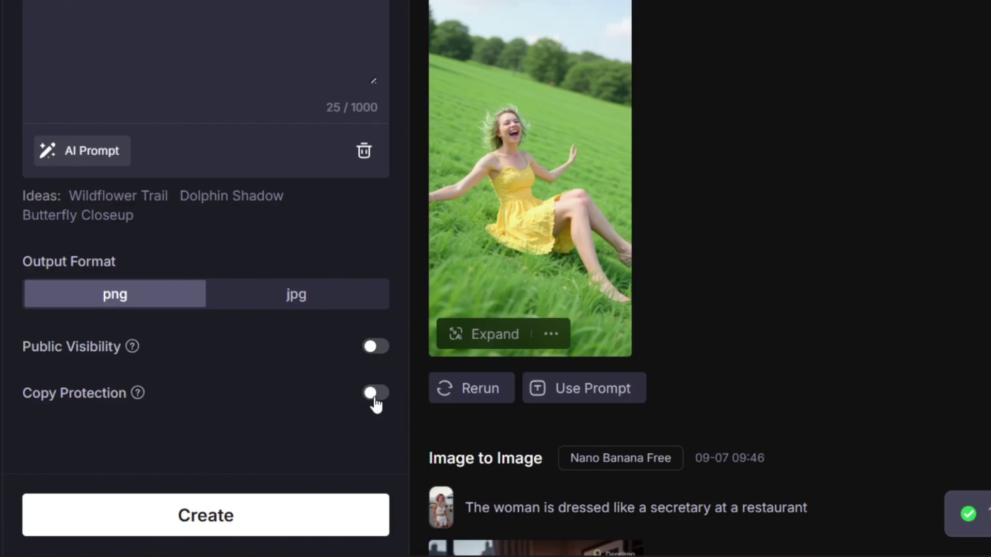
Generate the dog-on-a-beach image with Google Nano Banana.
left_click(266, 519)
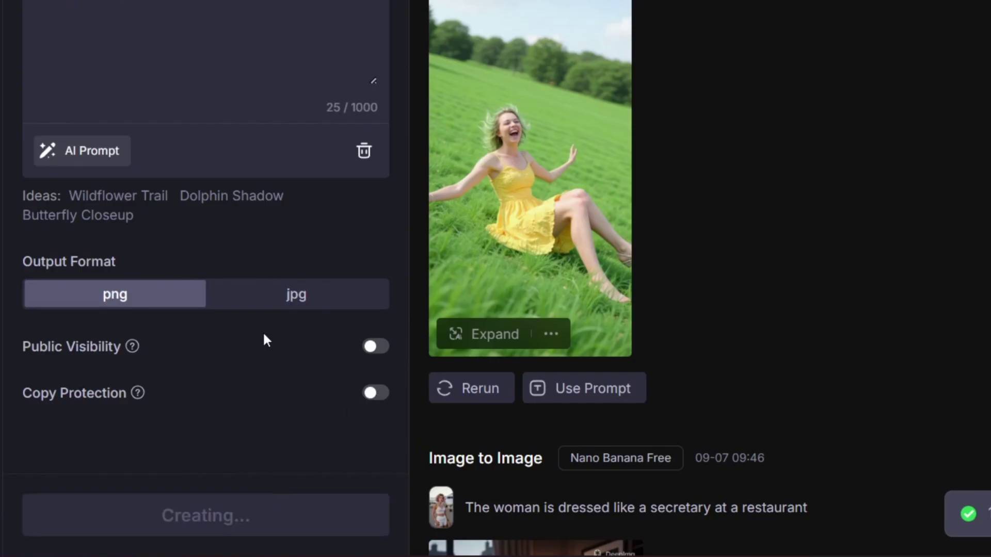
scroll(281, 20, "up", 3)
left_click(284, 47)
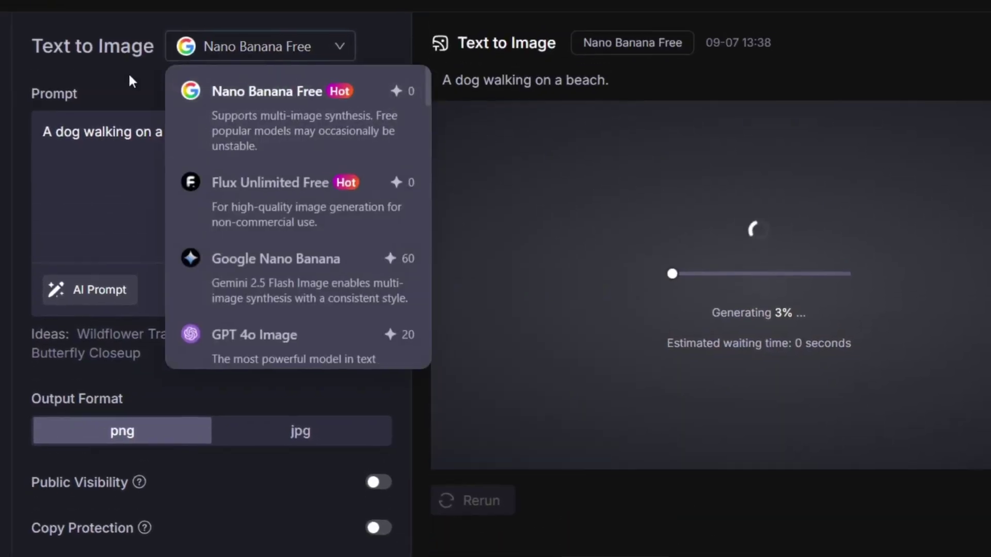
left_click(103, 75)
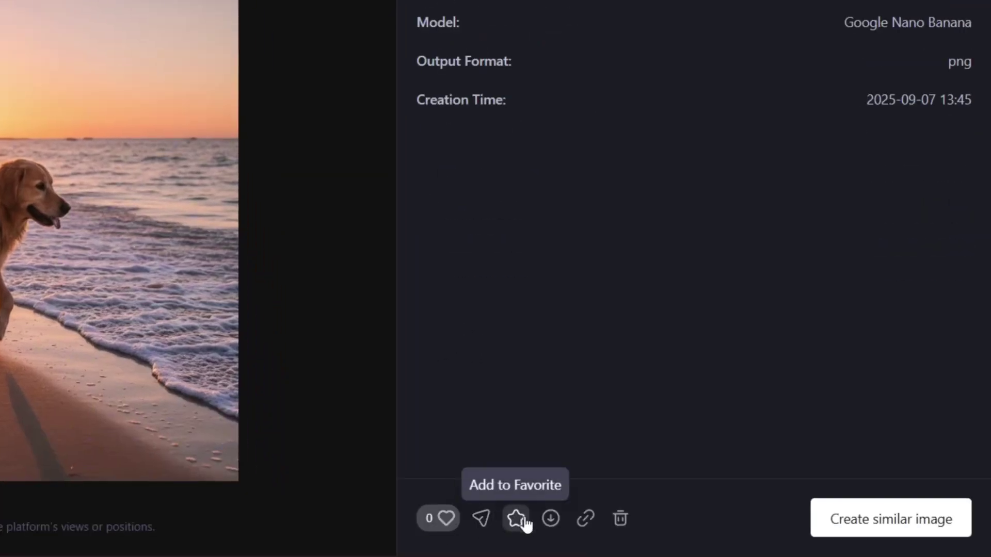
Download the golden retriever beach image without a watermark and leave the full view.
mouse_move(550, 520)
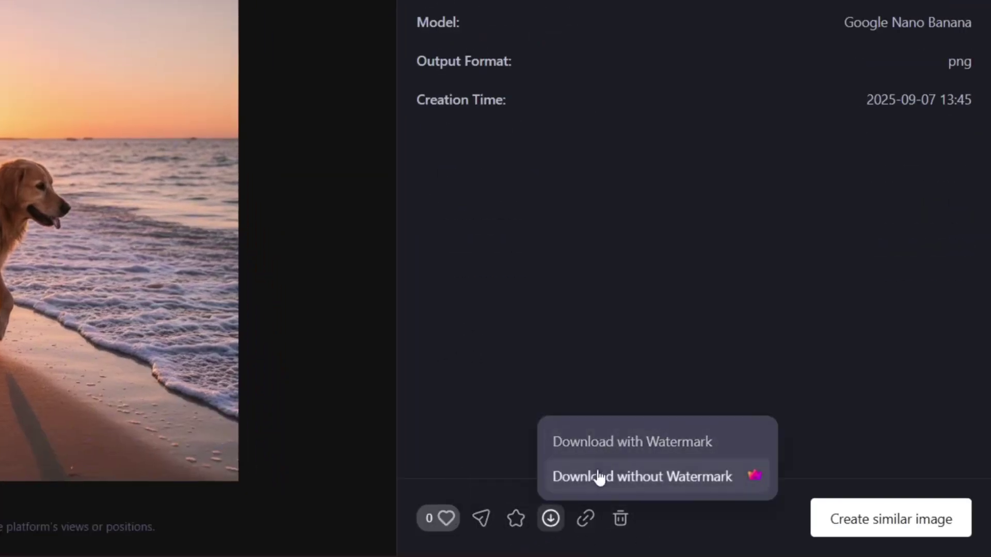
left_click(640, 481)
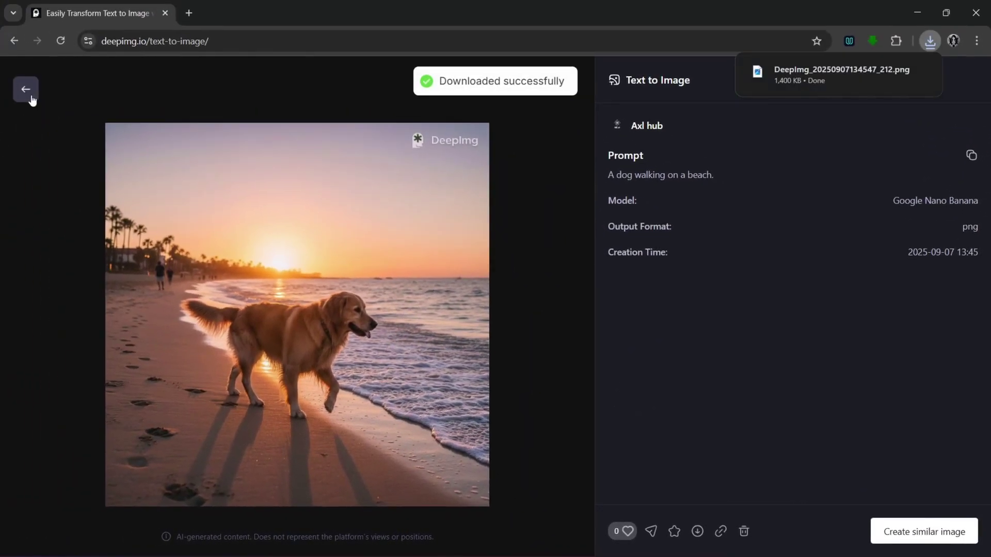
left_click(29, 89)
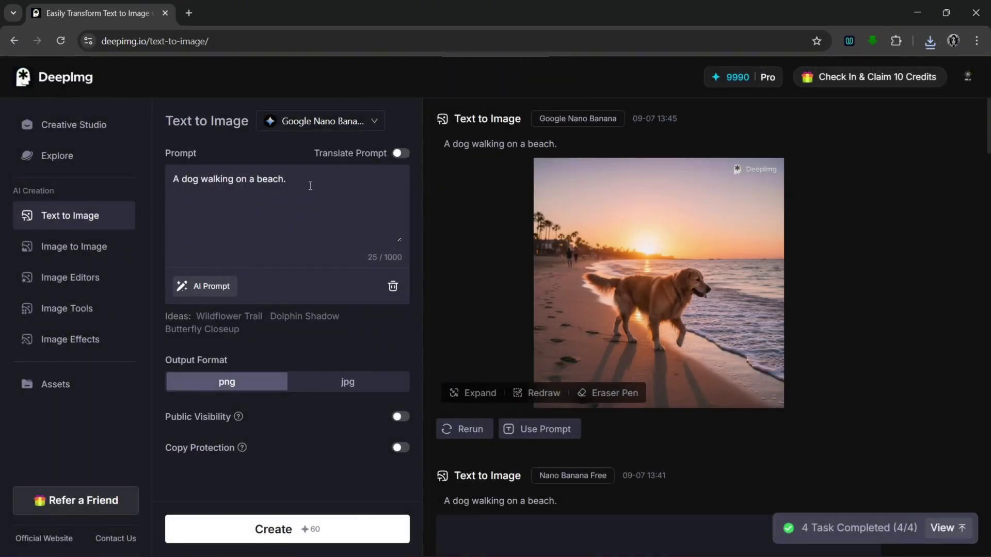
Replace the dog prompt with the pink-haired woman's peace-sign selfie in her room.
left_click_drag(310, 183, 123, 197)
left_click(289, 122)
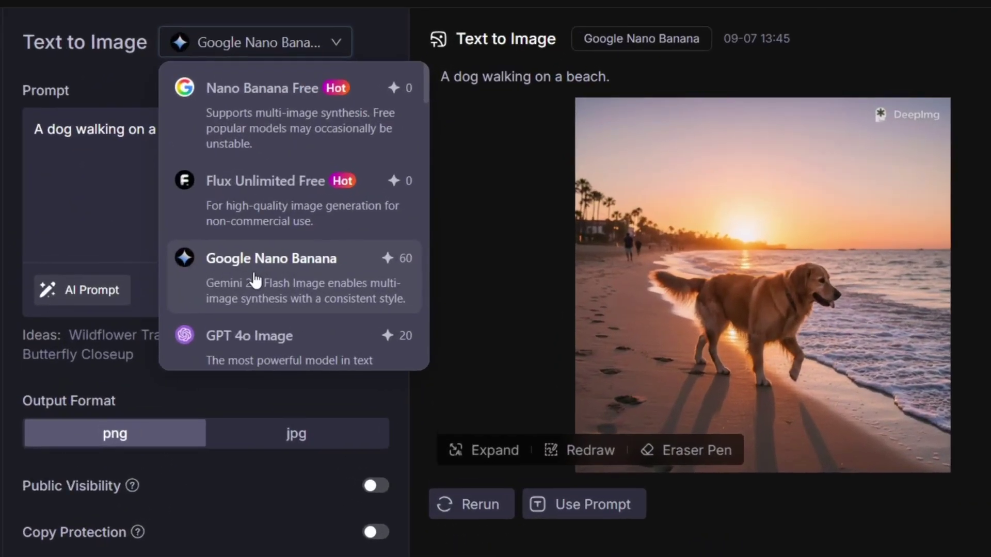
left_click(256, 281)
left_click(255, 51)
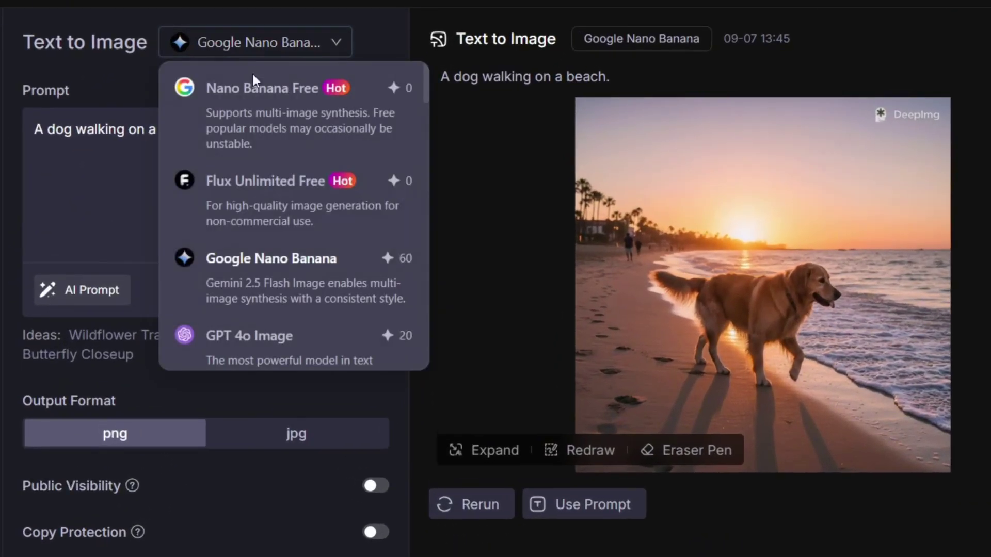
left_click(256, 269)
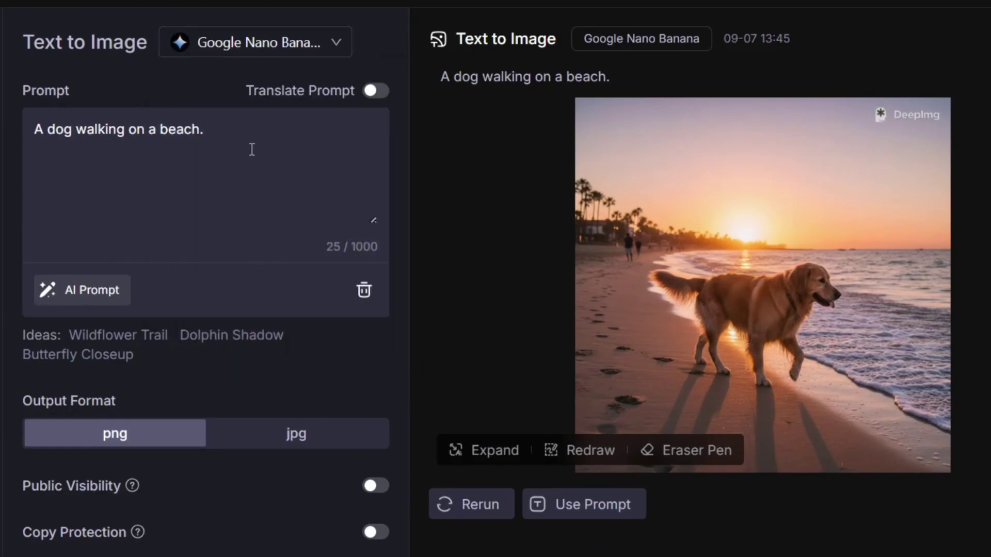
left_click(252, 149)
key("ctrl+a")
type("A pinkhaired ")
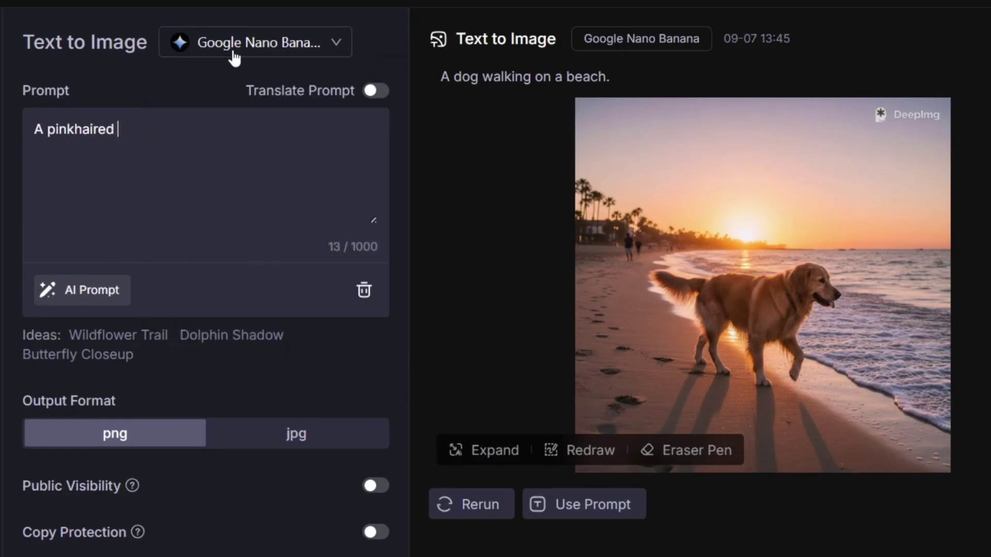
type("woman in her room smil")
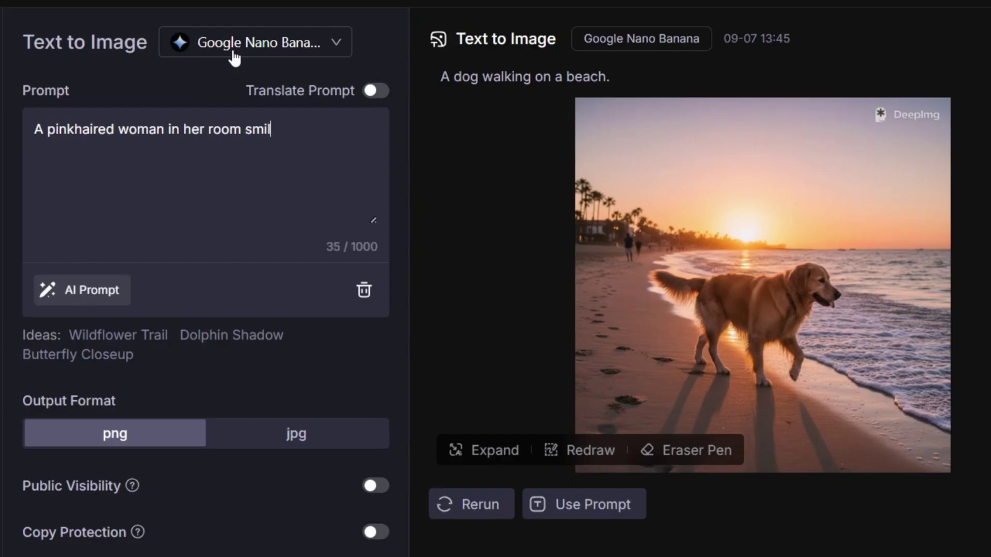
type("ing for a camera, the pov is of the came")
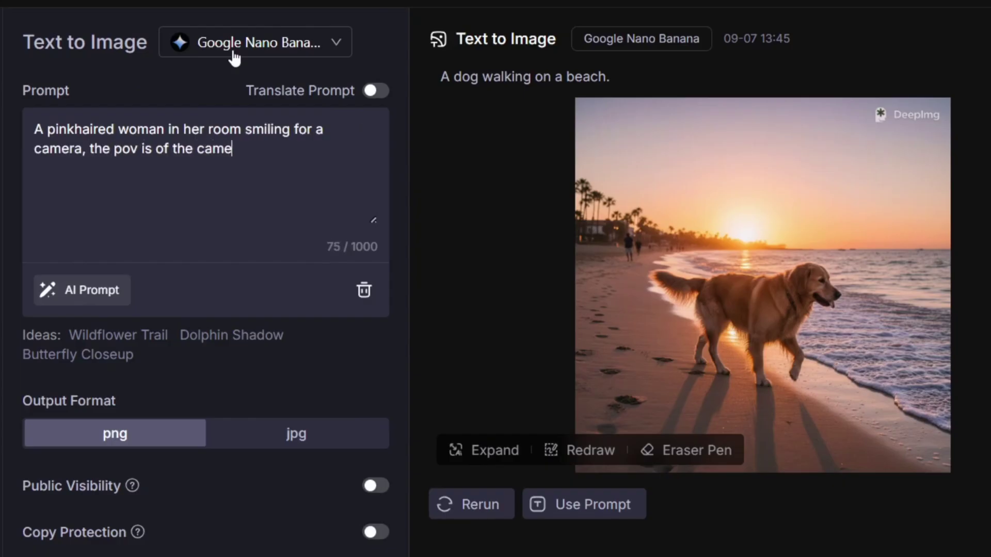
type("ra and the camera is not visible.")
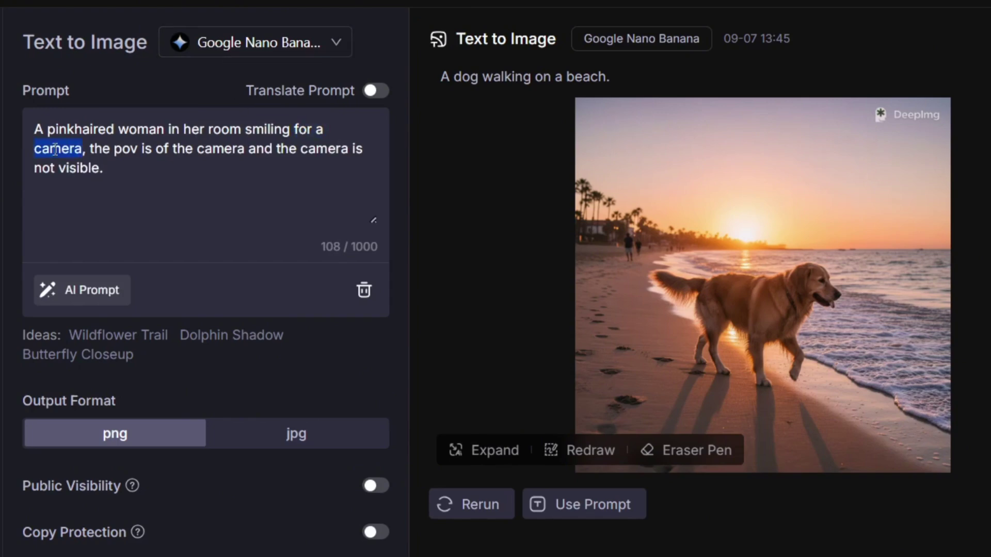
type("selfie in her room while showing a peace sign")
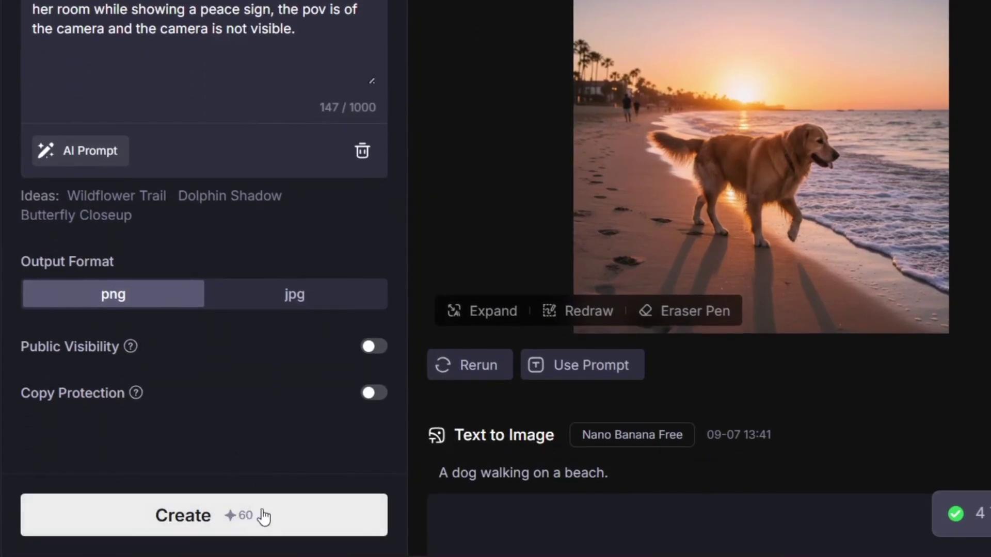
Generate the pink-haired selfie and open its download options in the detail view.
left_click(258, 516)
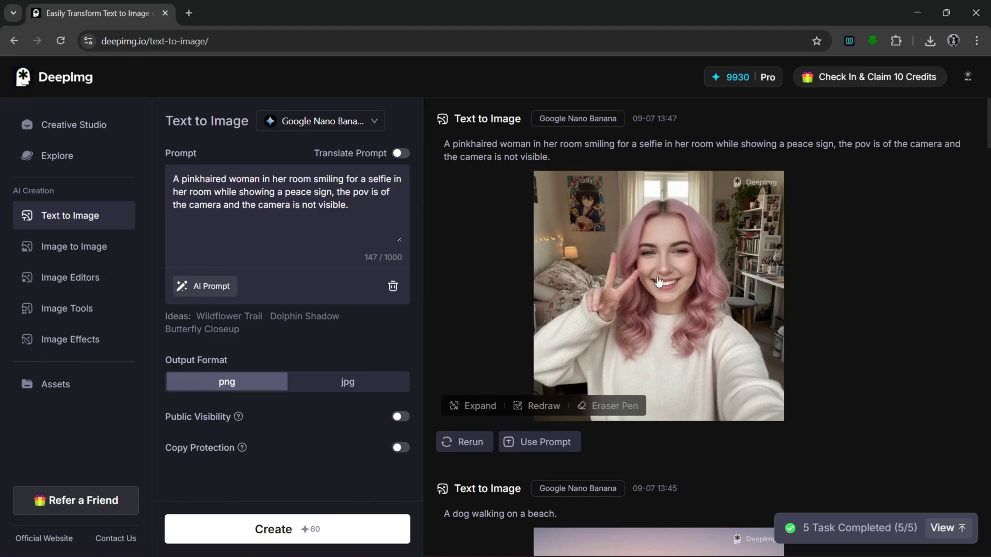
left_click(658, 281)
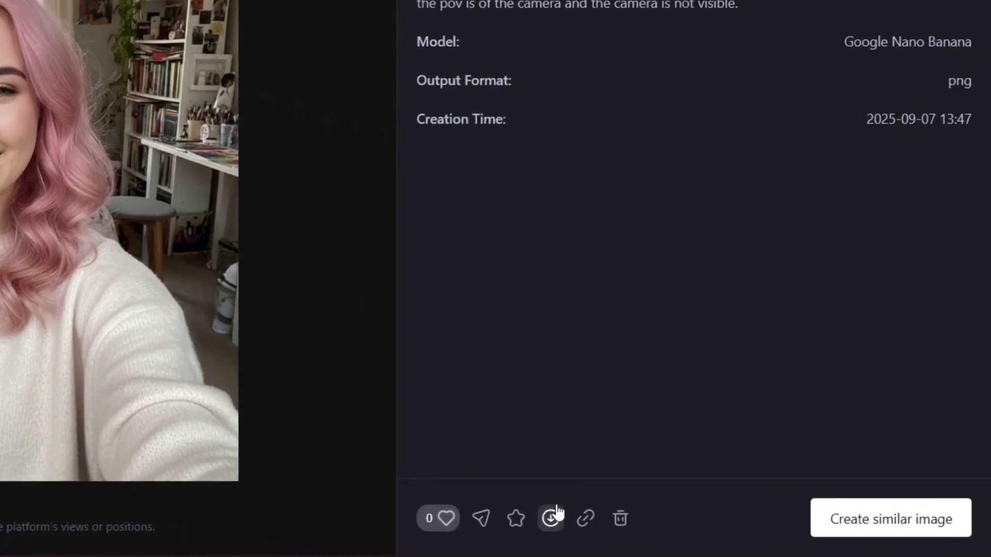
left_click(555, 525)
Download the selfie without watermark, then switch the model to Flux Unlimited Free.
left_click(574, 480)
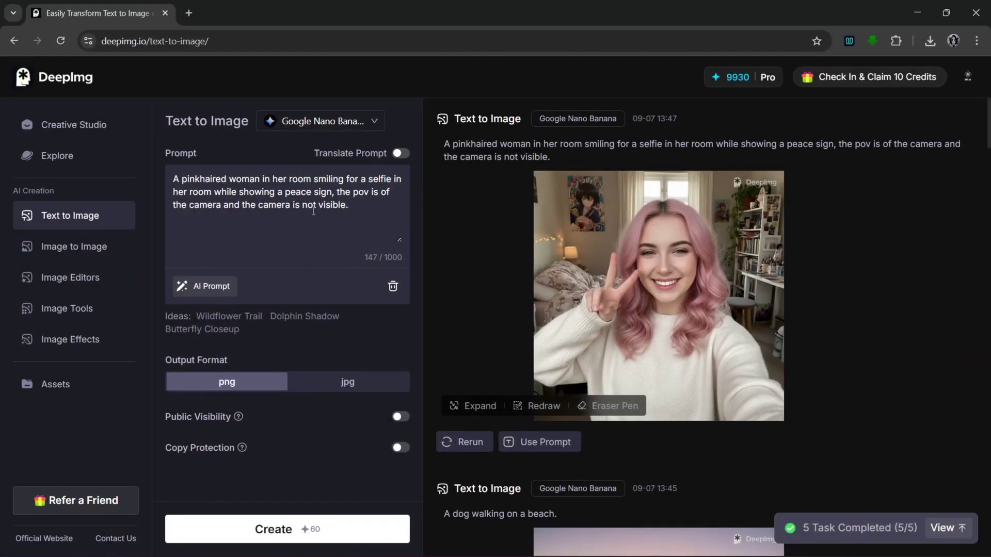
left_click(330, 124)
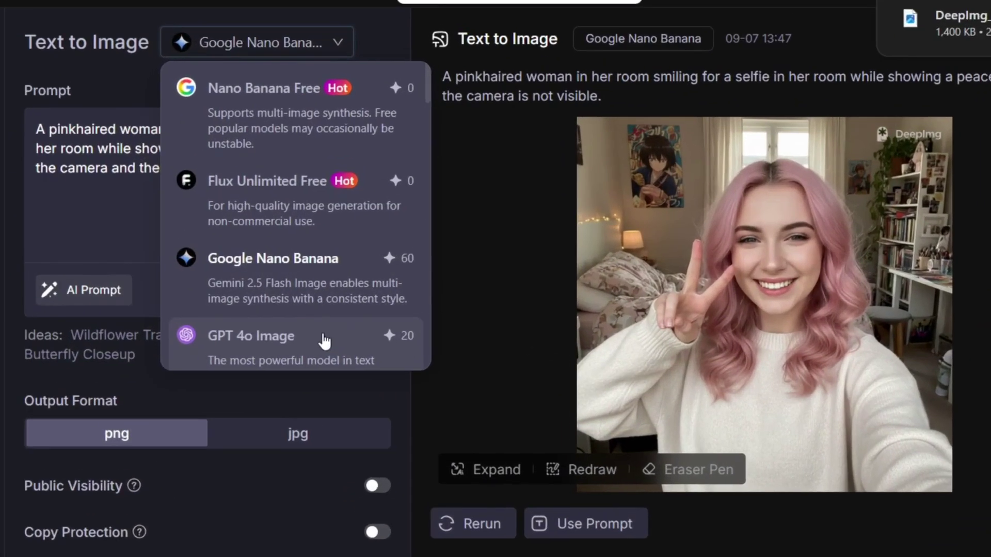
left_click(325, 341)
left_click(278, 47)
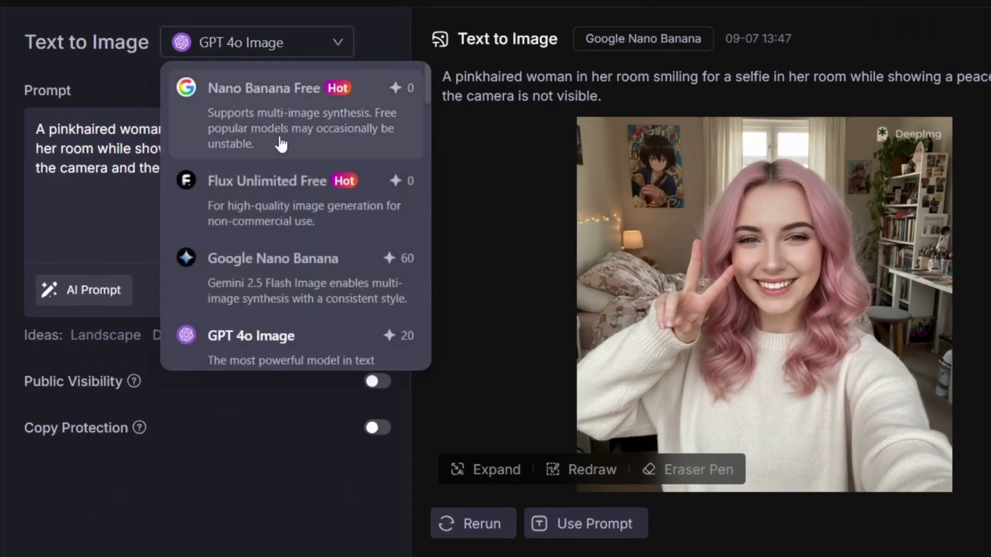
left_click(282, 186)
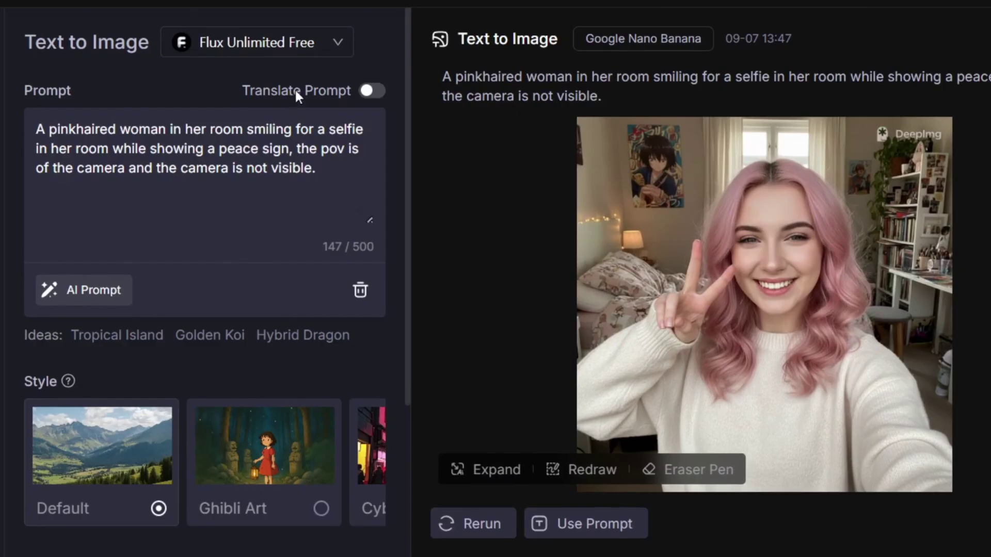
Select the Portrait style and open the resulting Flux selfie in full detail.
scroll(152, 392, "down", 2)
left_click_drag(301, 372, 38, 364)
left_click_drag(222, 343, 23, 332)
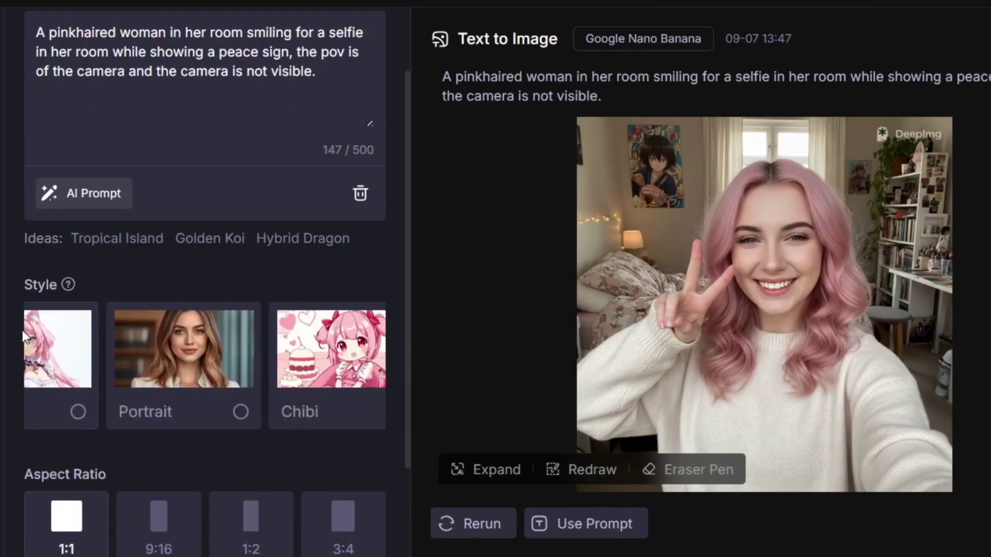
left_click(157, 412)
scroll(190, 414, "down", 5)
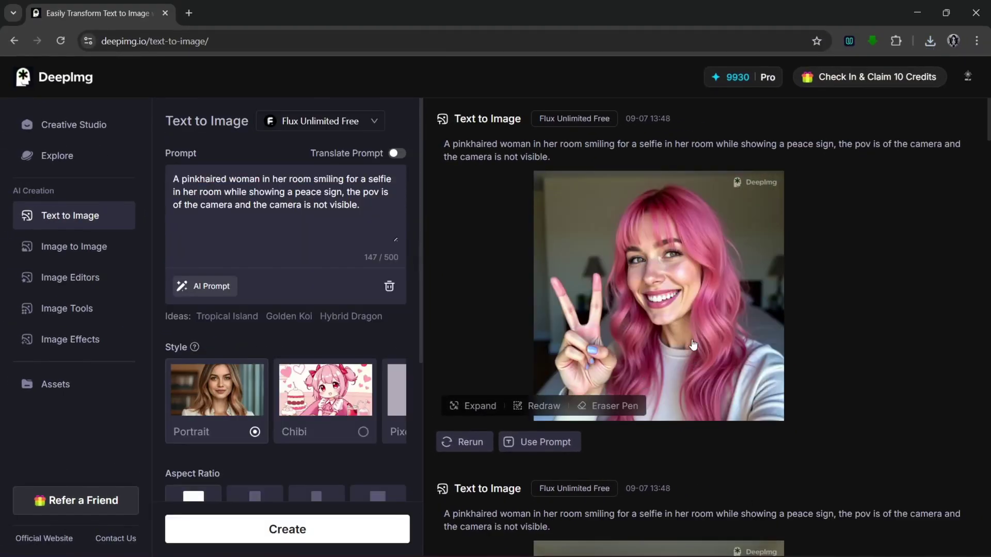
left_click(693, 344)
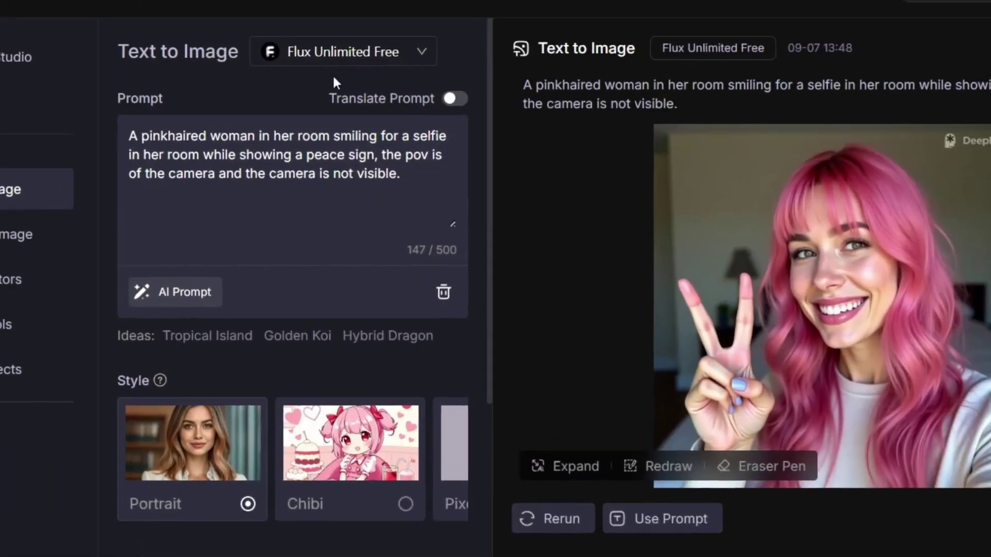
Keep Flux Unlimited Free and open the Flux image's details (seed 56267579, 1:1, Portrait).
left_click(340, 50)
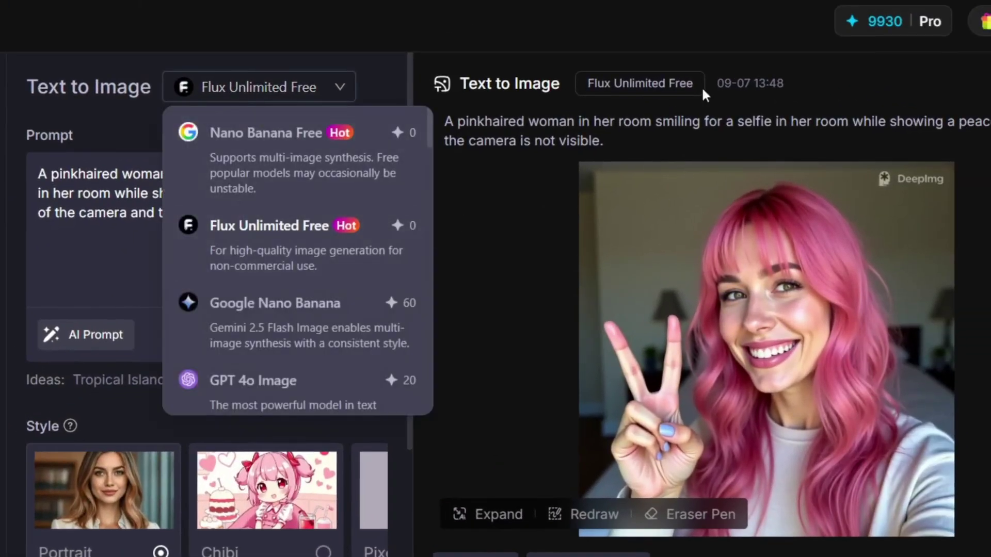
left_click(612, 95)
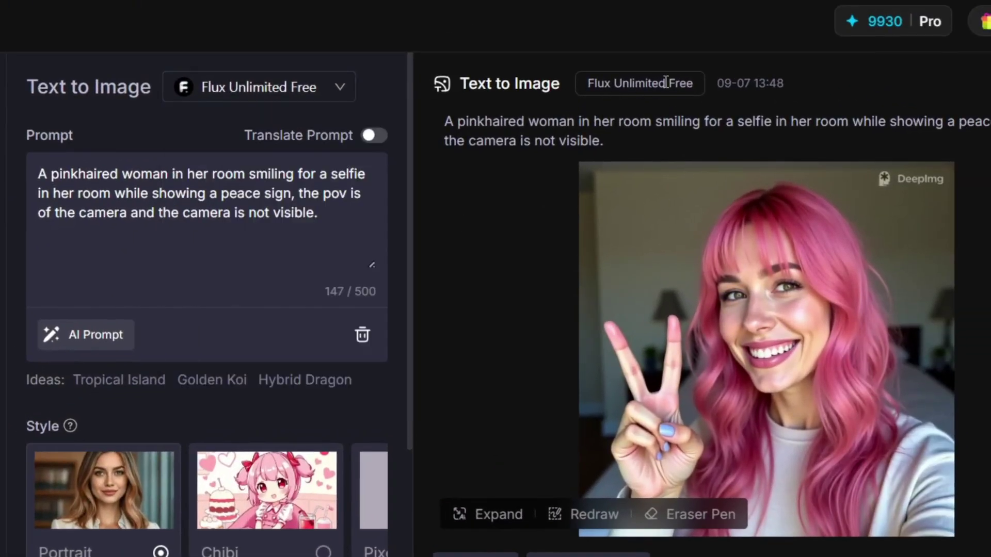
left_click(283, 98)
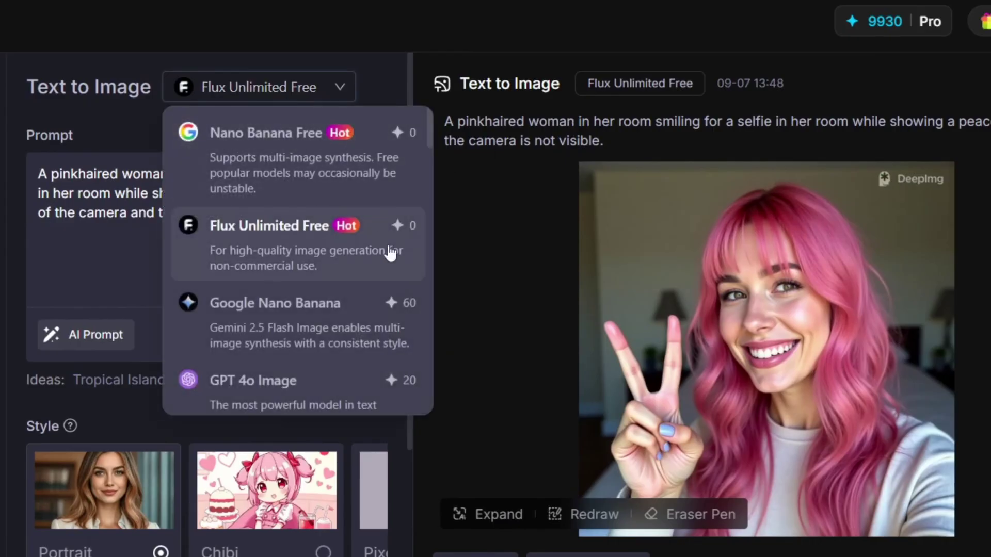
left_click(481, 209)
left_click(655, 241)
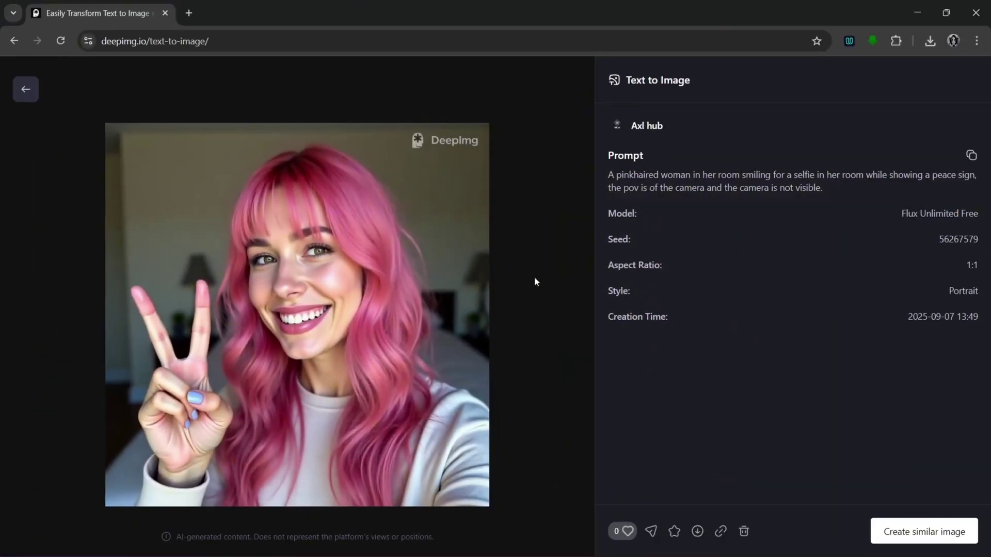
Return to the generator and set Google Nano Banana as the model for the gold-jewelry editorial.
left_click(28, 96)
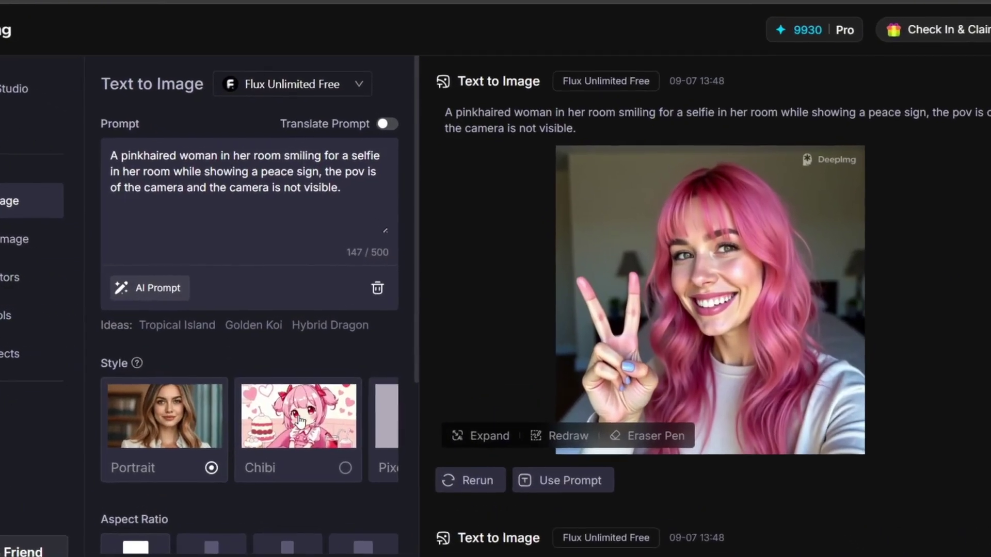
scroll(248, 400, "right", 3)
scroll(151, 451, "right", 3)
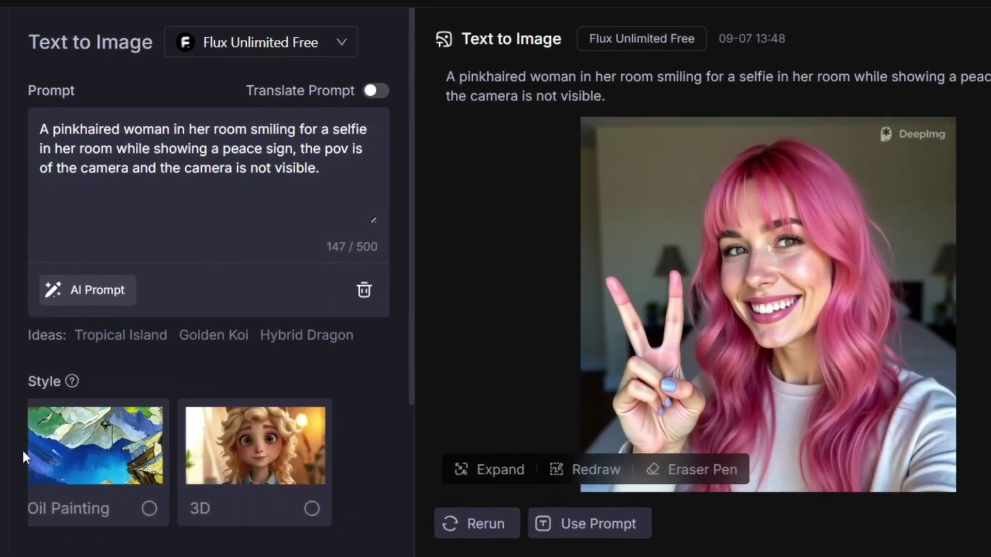
scroll(22, 453, "left", 5)
scroll(298, 445, "left", 3)
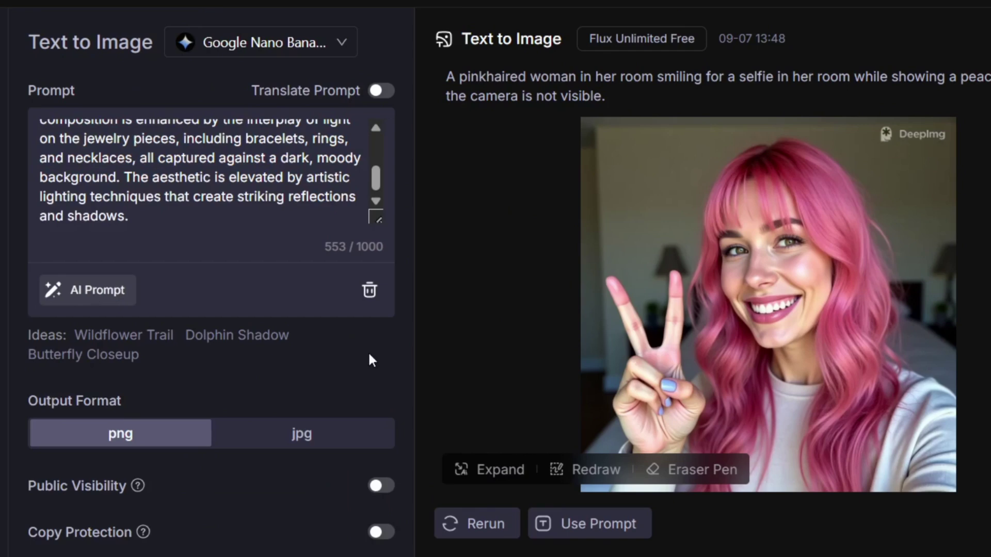
scroll(228, 148, "up", 3)
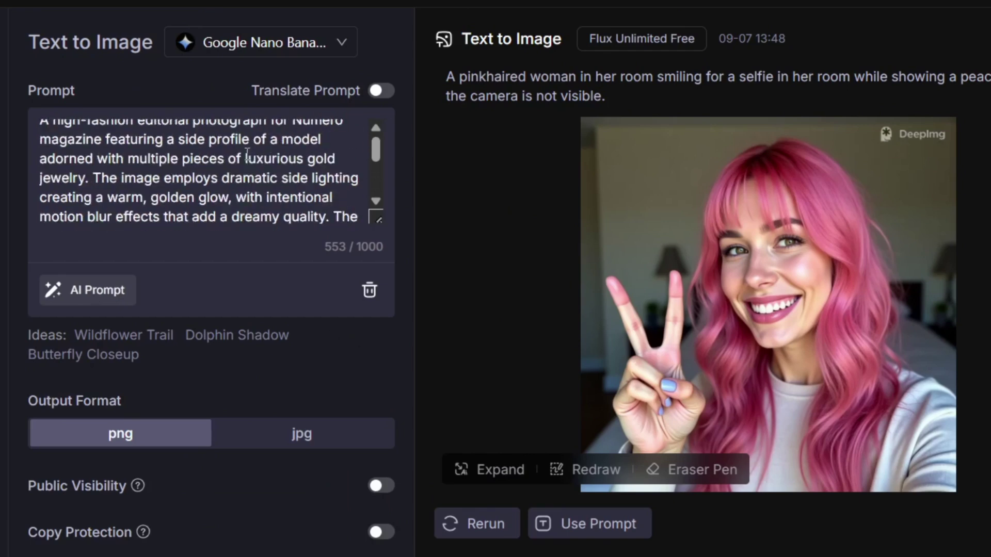
left_click(281, 48)
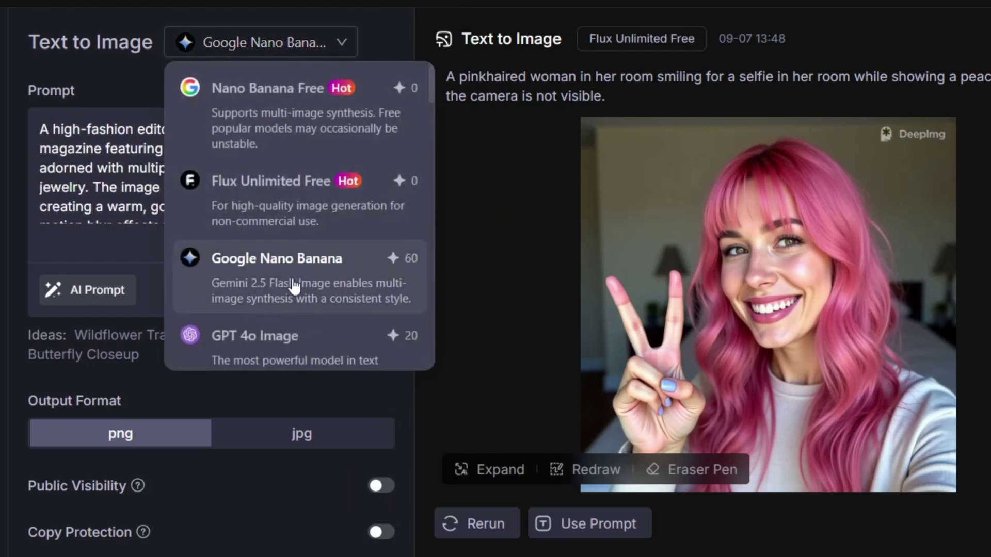
left_click(295, 285)
scroll(222, 171, "down", 3)
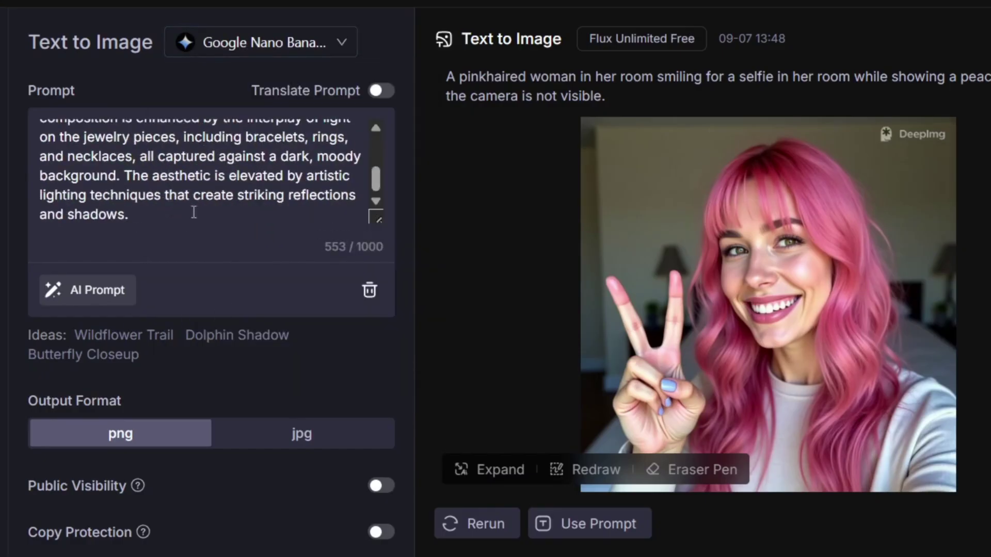
scroll(284, 193, "up", 3)
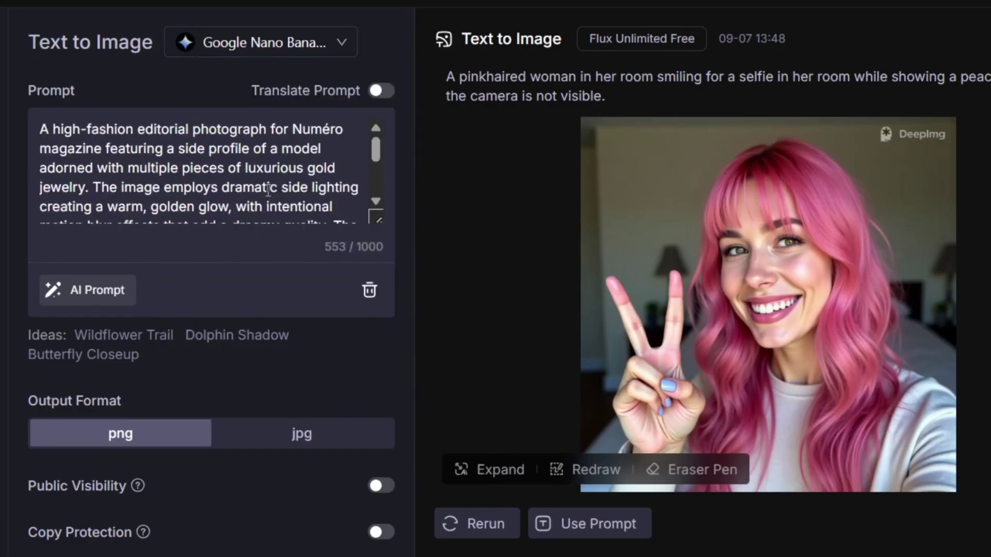
scroll(326, 171, "down", 3)
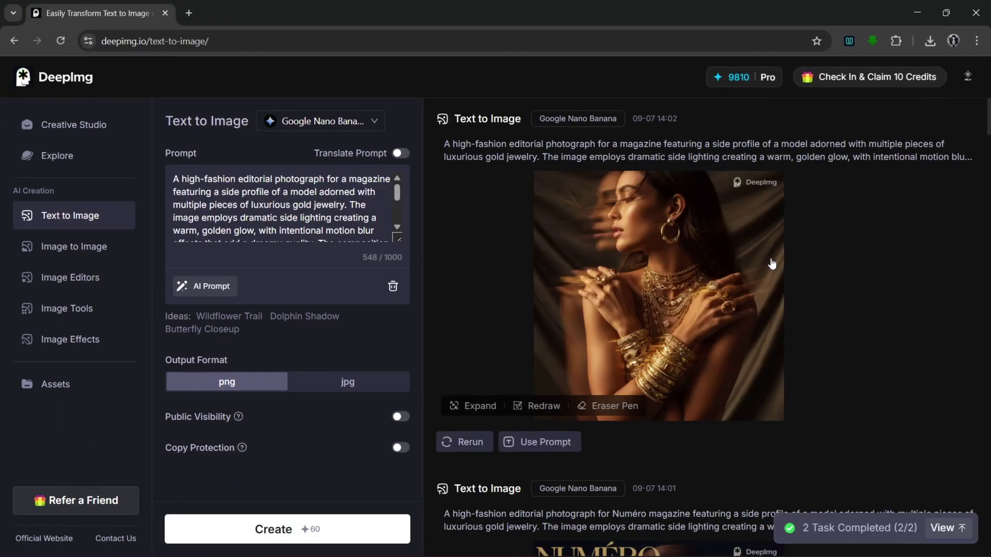
Open the gold-jewelry portrait in full view and download it without the watermark.
left_click(676, 262)
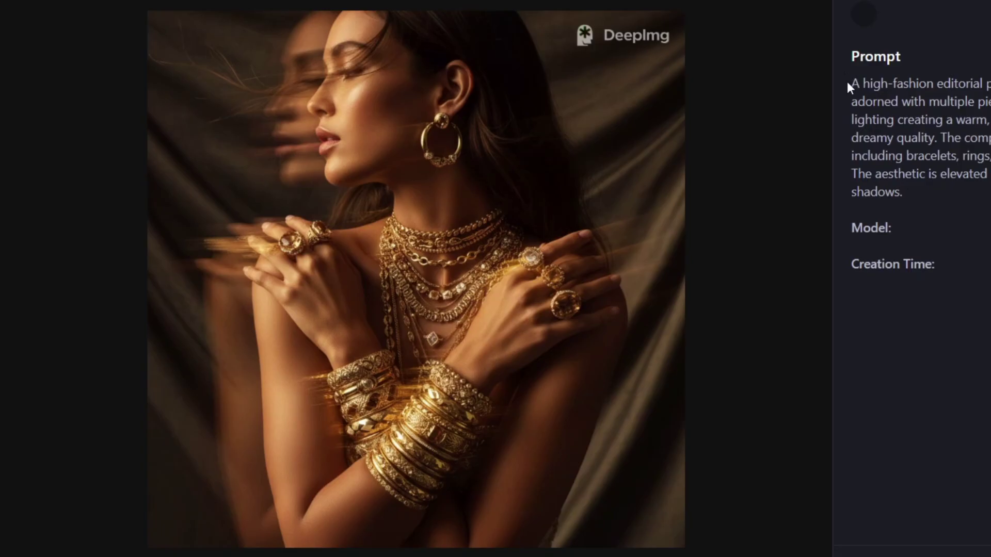
left_click_drag(848, 83, 988, 216)
left_click(988, 300)
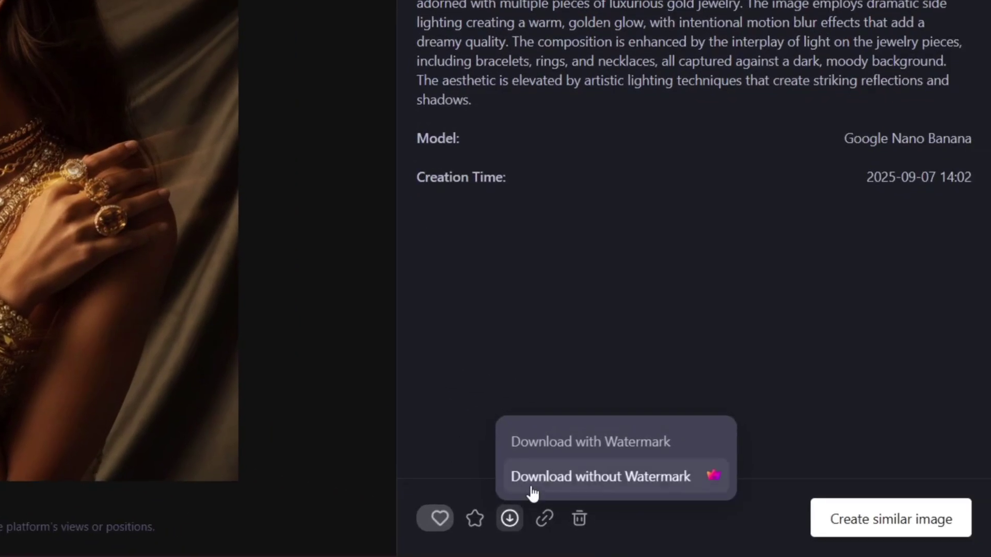
left_click(531, 489)
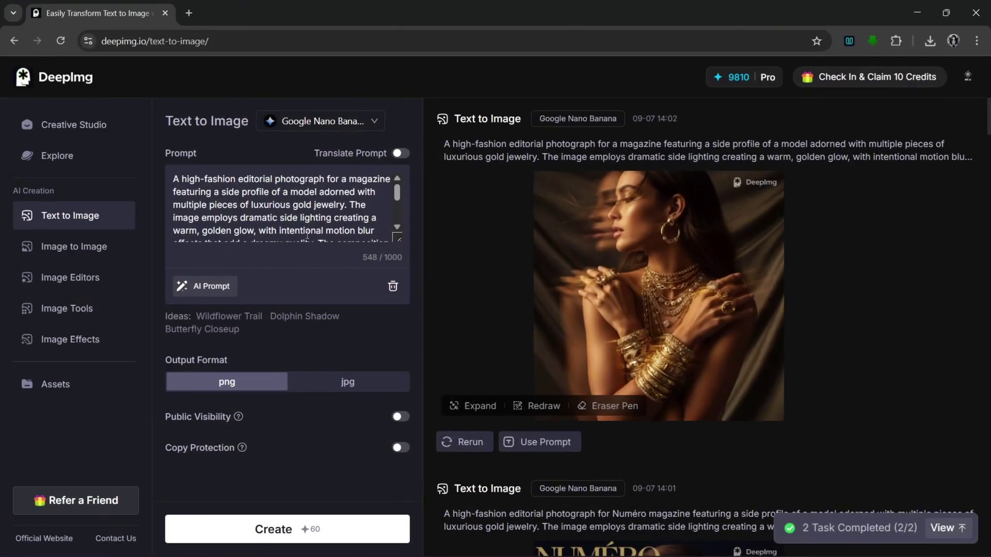
Paste the sunglasses-couple prompt and generate it with the GPT 4o Image model.
key("ctrl+a")
key("ctrl+v")
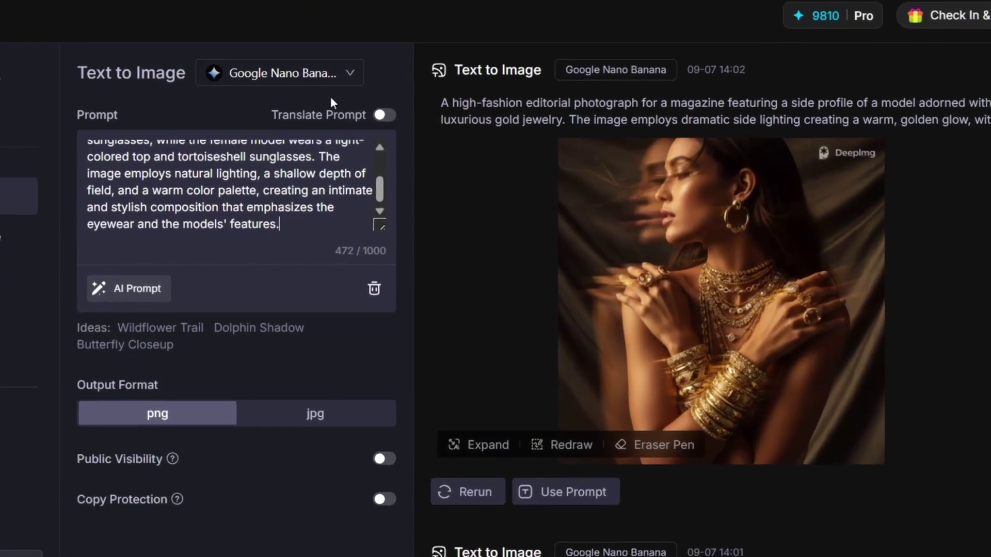
left_click(361, 123)
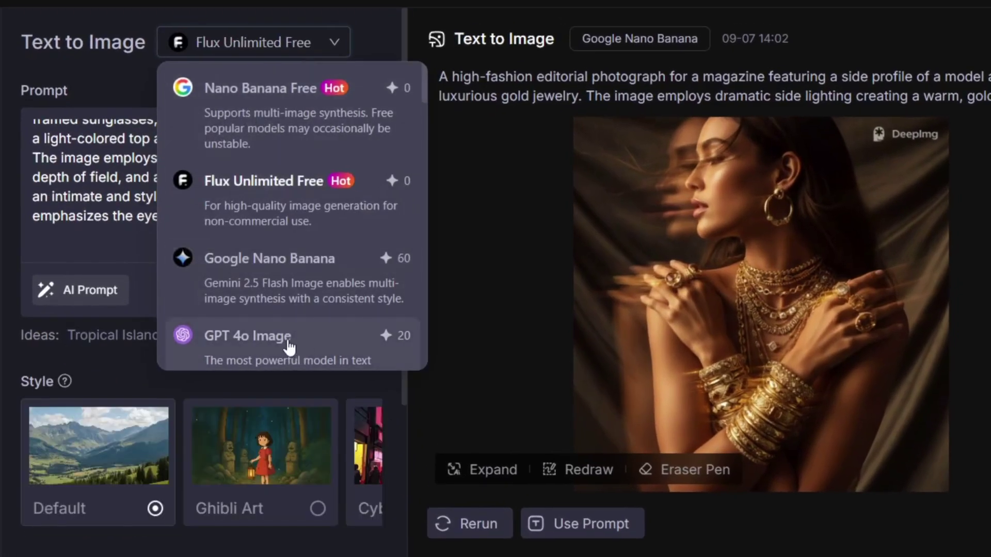
left_click(301, 343)
left_click(202, 513)
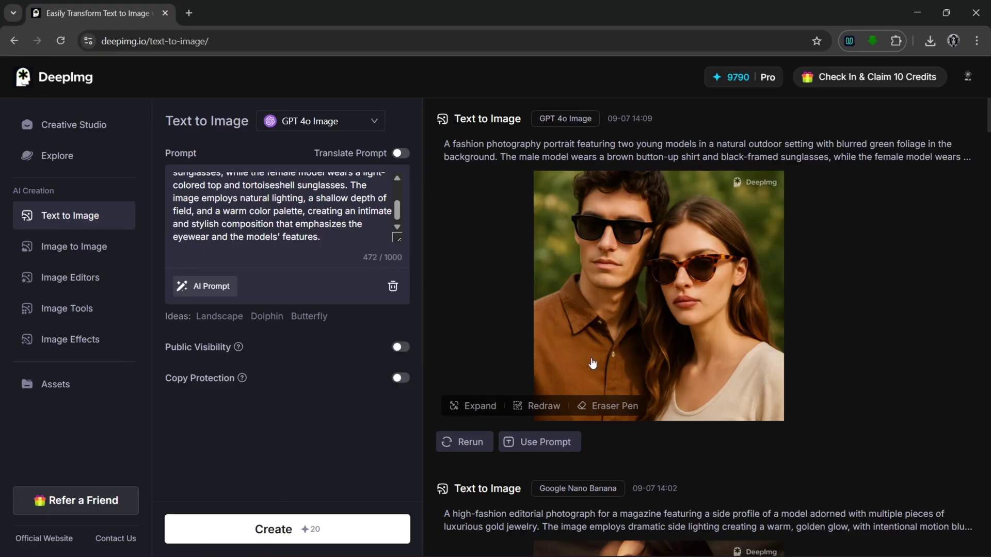
Inspect the sunglasses portrait's details and download options, then close the detail view.
left_click(591, 283)
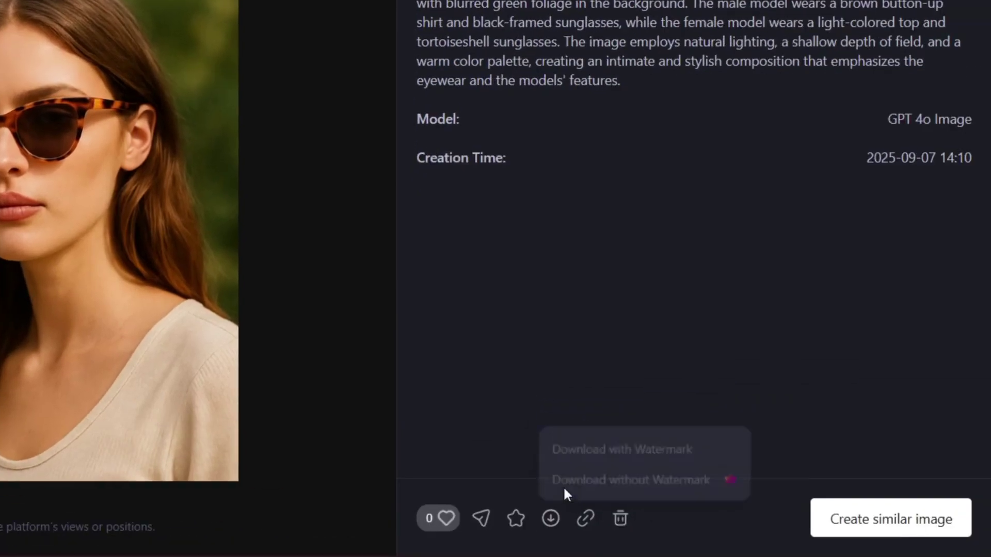
left_click(564, 482)
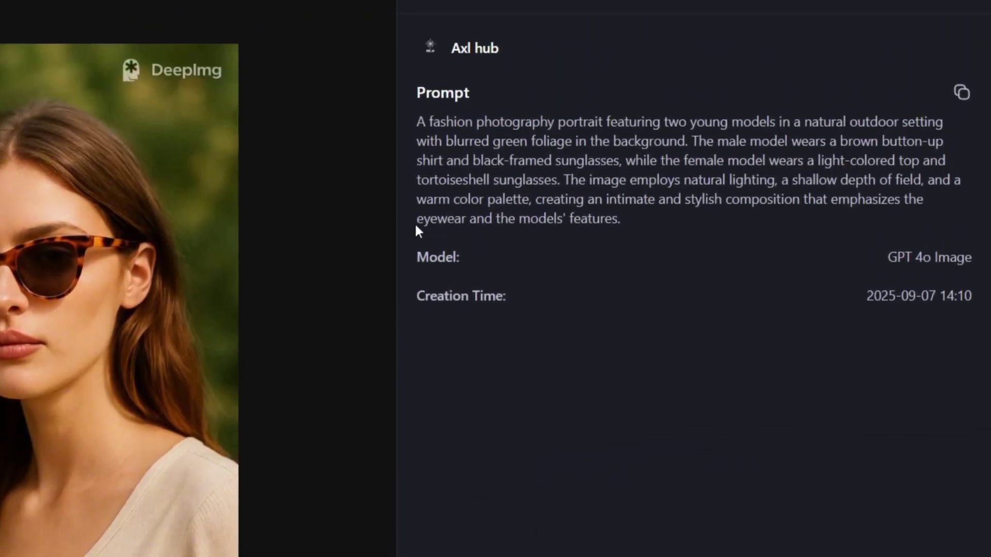
left_click_drag(696, 129, 0, 0)
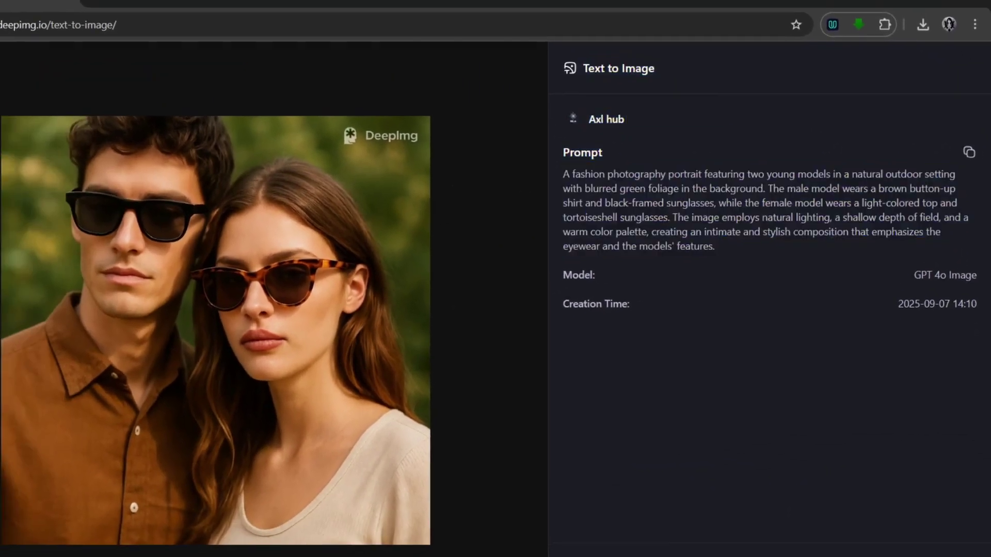
key("Escape")
Paste the pink-haired woman's photo into Image to Image with the prompt 'She is in a restaurant drinking wate'.
left_click(96, 253)
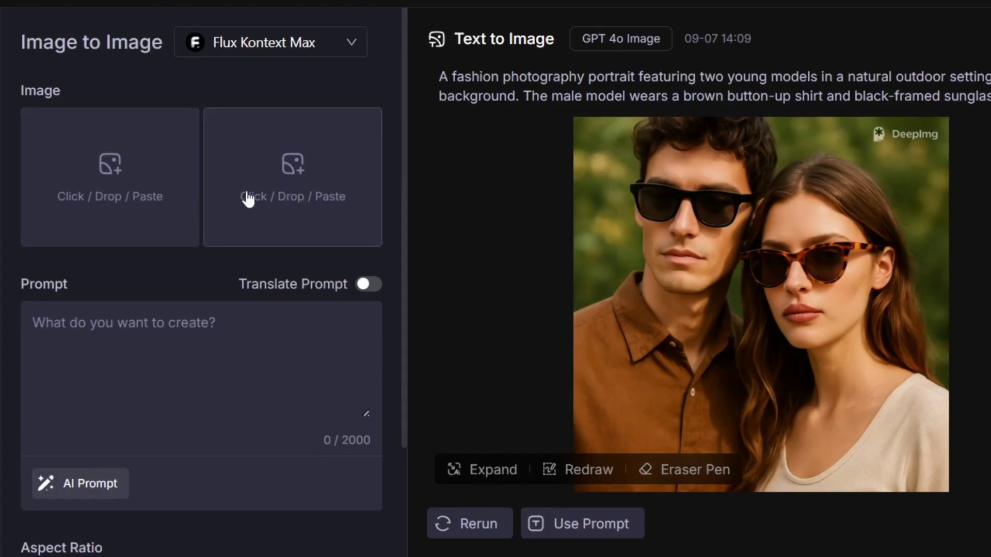
key("ctrl+v")
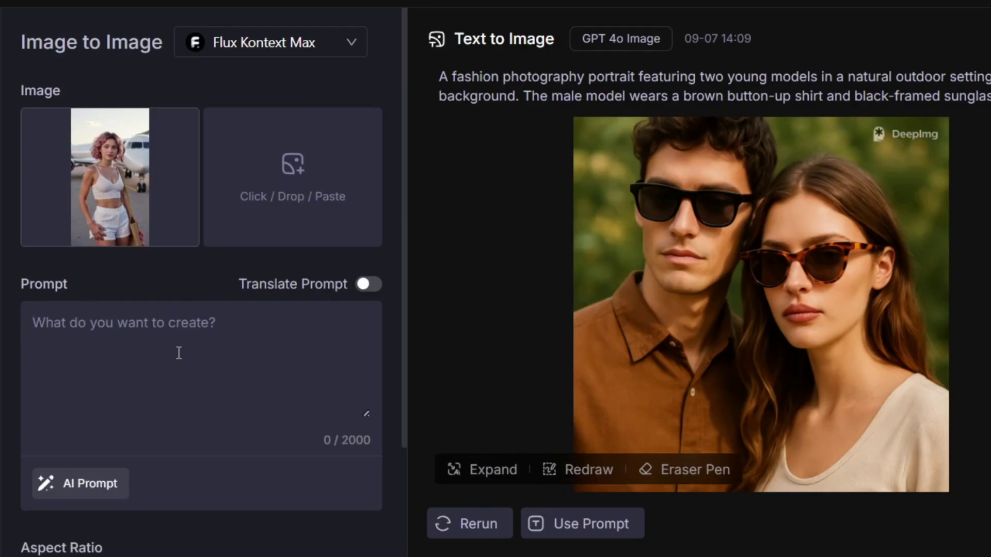
type("She is in a restaura")
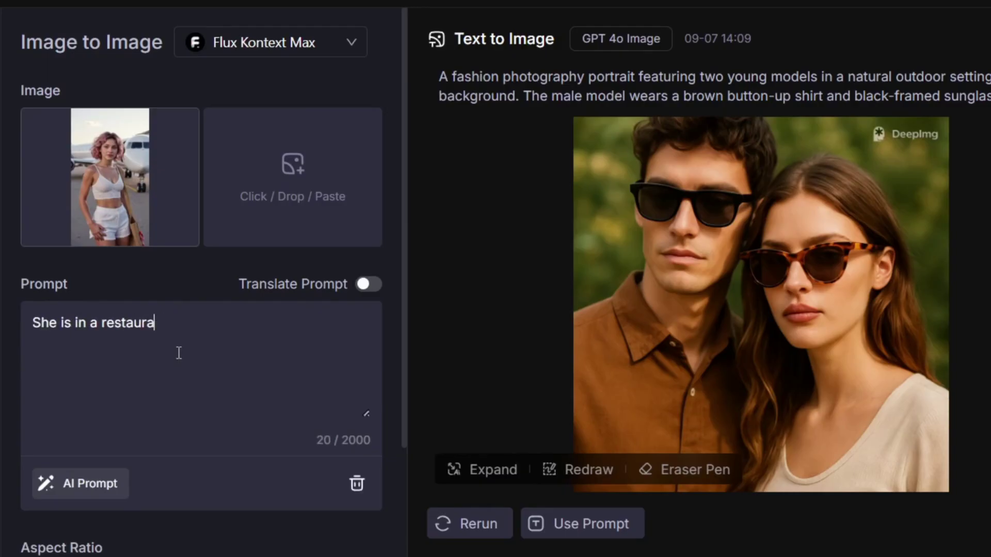
type("nt drinking water alone.")
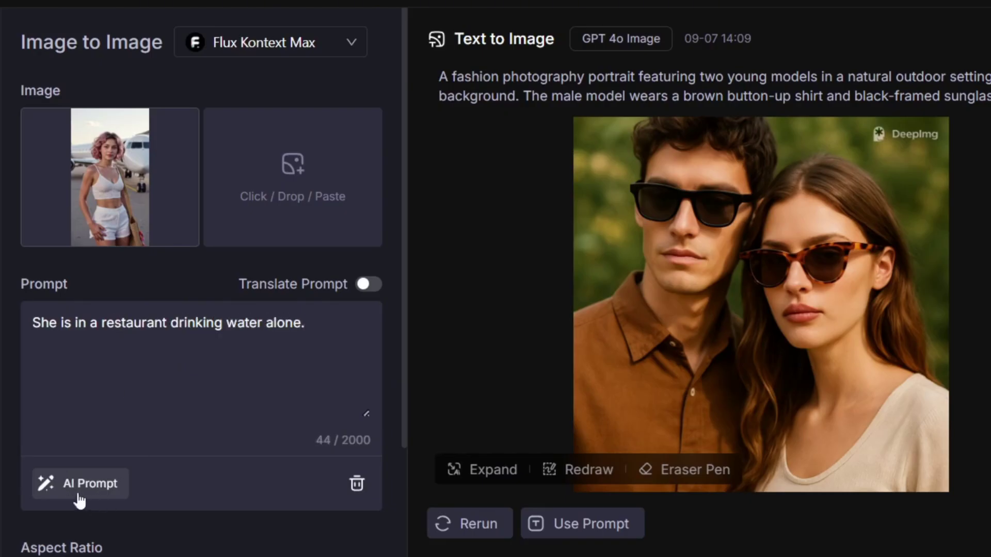
Feed the restaurant description to the AI Prompt generator and review its suggestions.
left_click(95, 476)
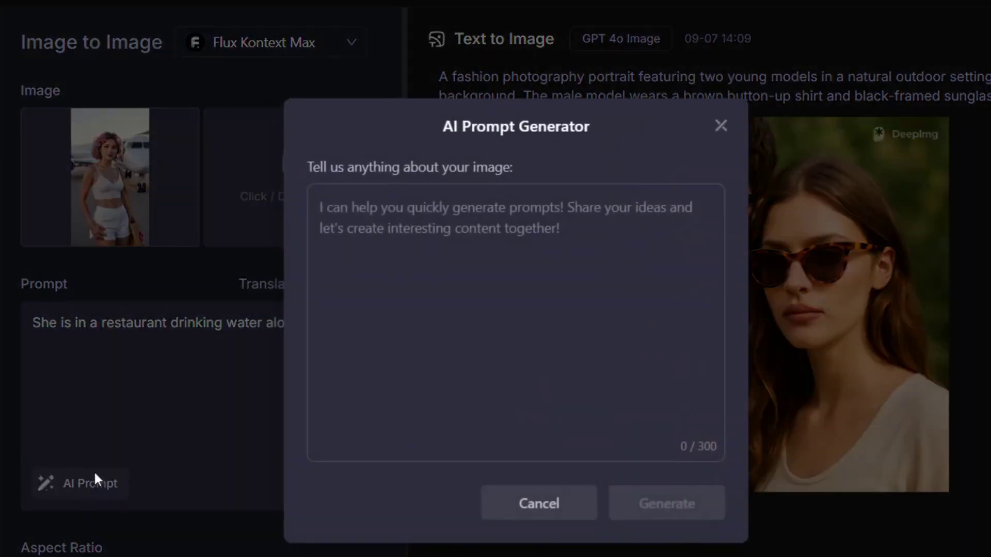
left_click(721, 126)
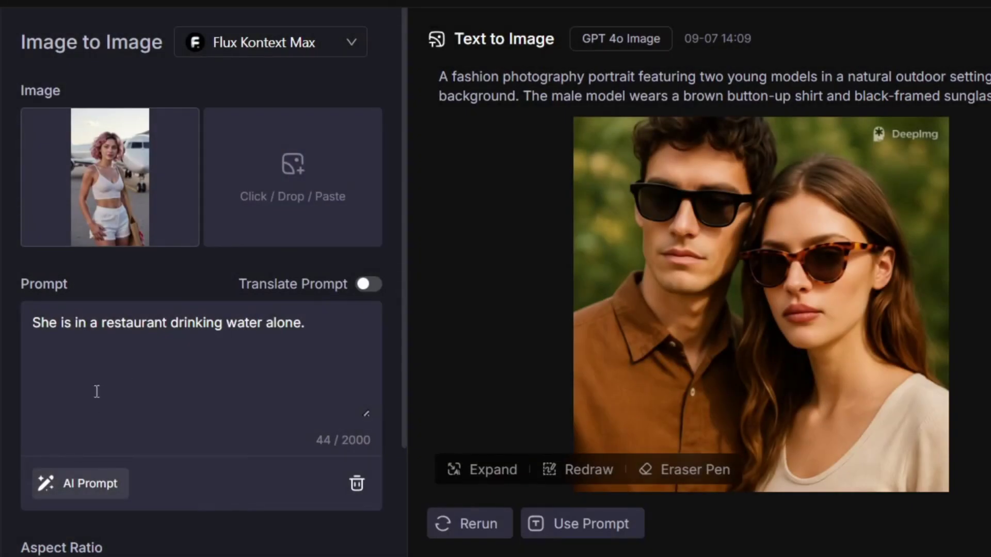
triple_click(124, 327)
key("ctrl+c")
left_click(89, 498)
key("ctrl+v")
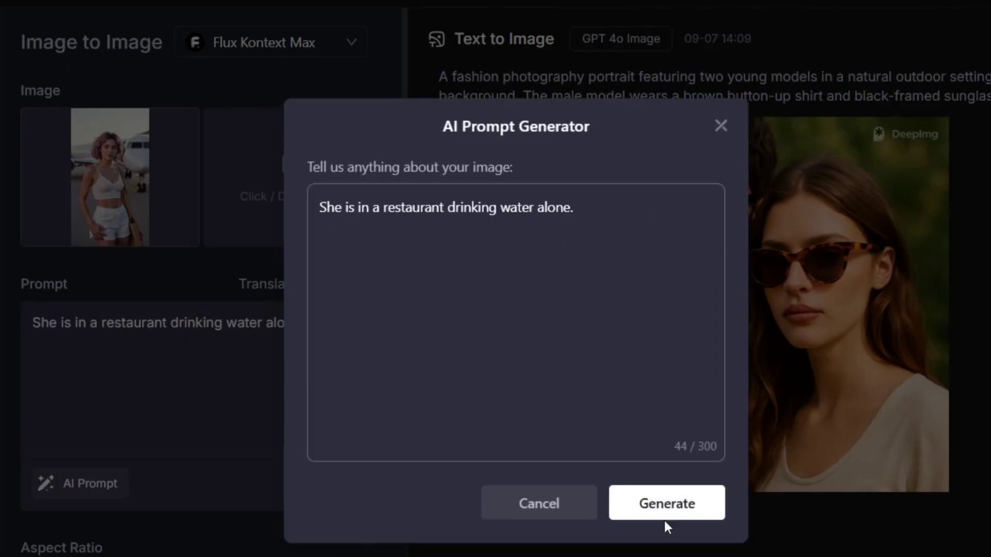
scroll(544, 281, "down", 8)
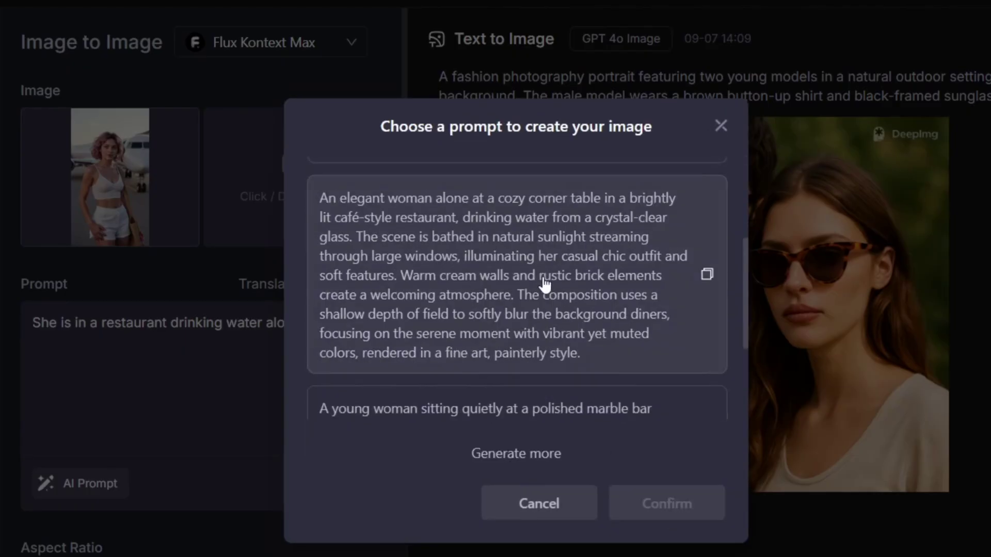
scroll(515, 310, "up", 8)
scroll(515, 263, "down", 6)
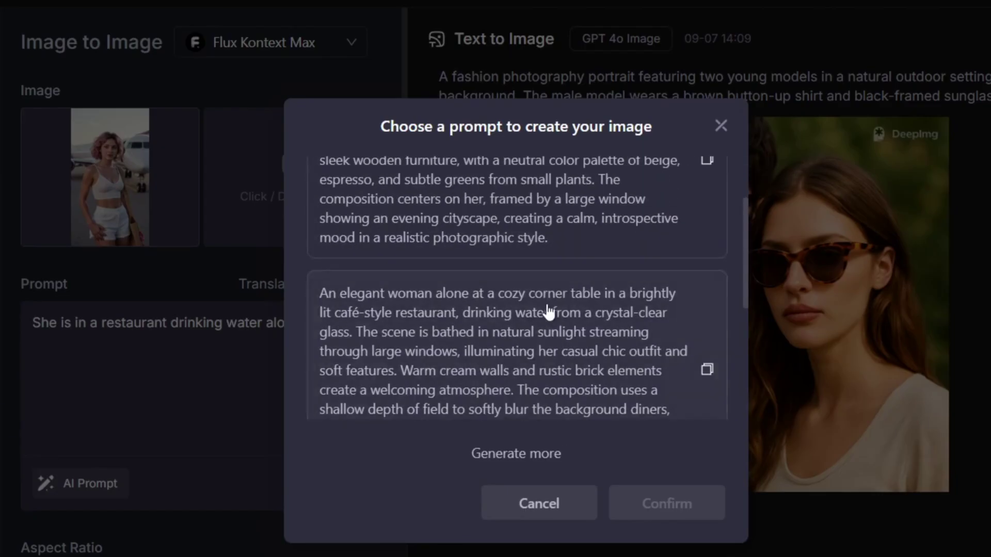
scroll(522, 335, "up", 6)
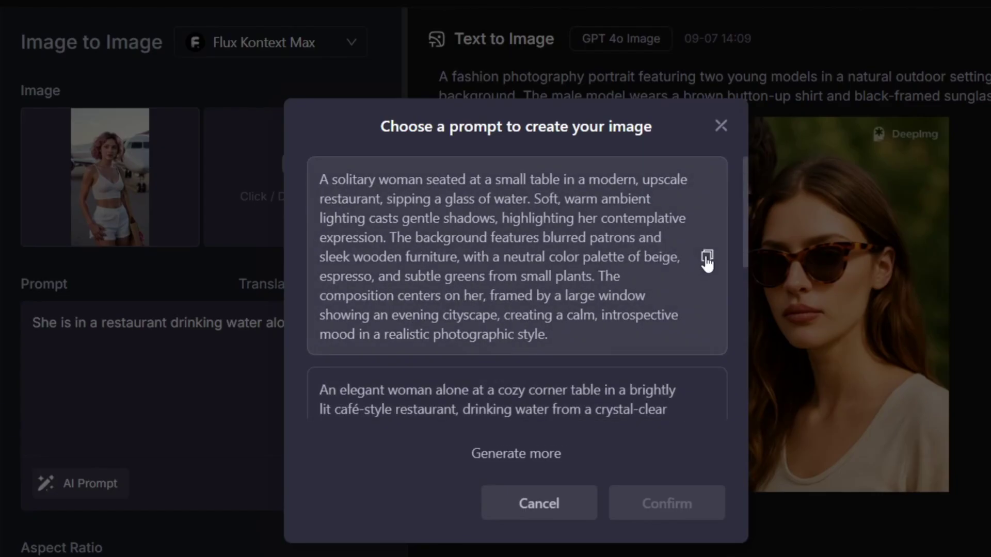
left_click(720, 125)
Replace the prompt with the longer suggestion, changing 'A solitary woman' to 'She is'.
triple_click(256, 334)
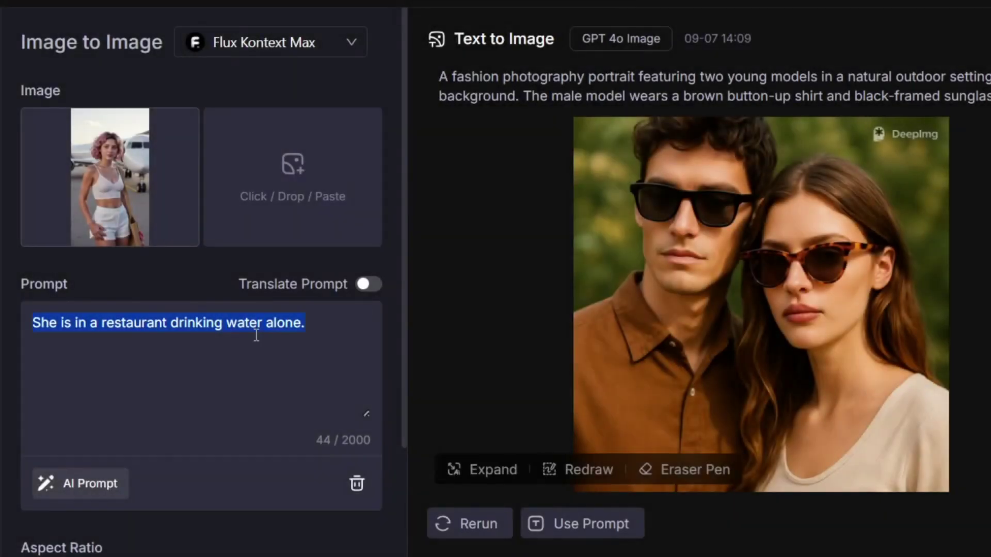
key("ctrl+v")
scroll(142, 356, "up", 5)
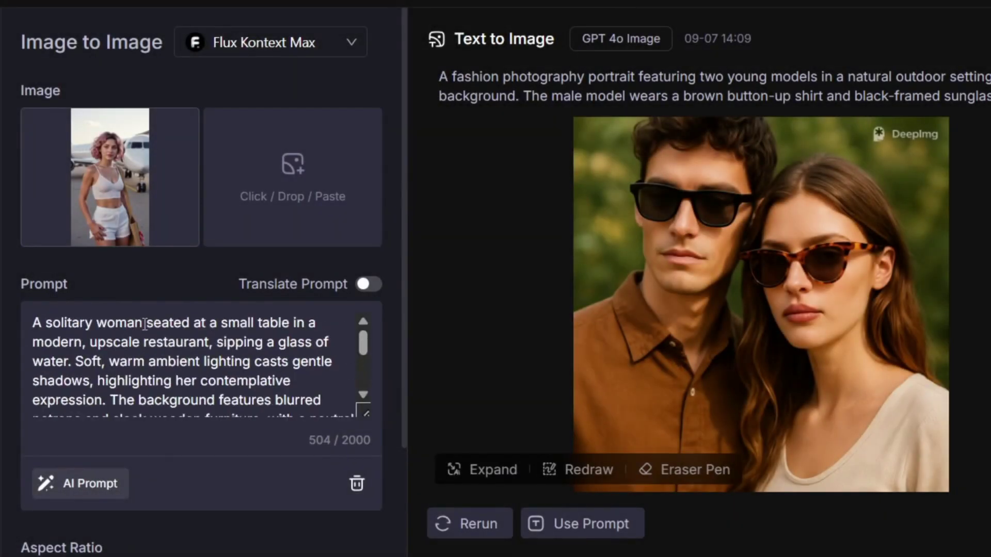
left_click_drag(145, 323, 7, 318)
type("She is")
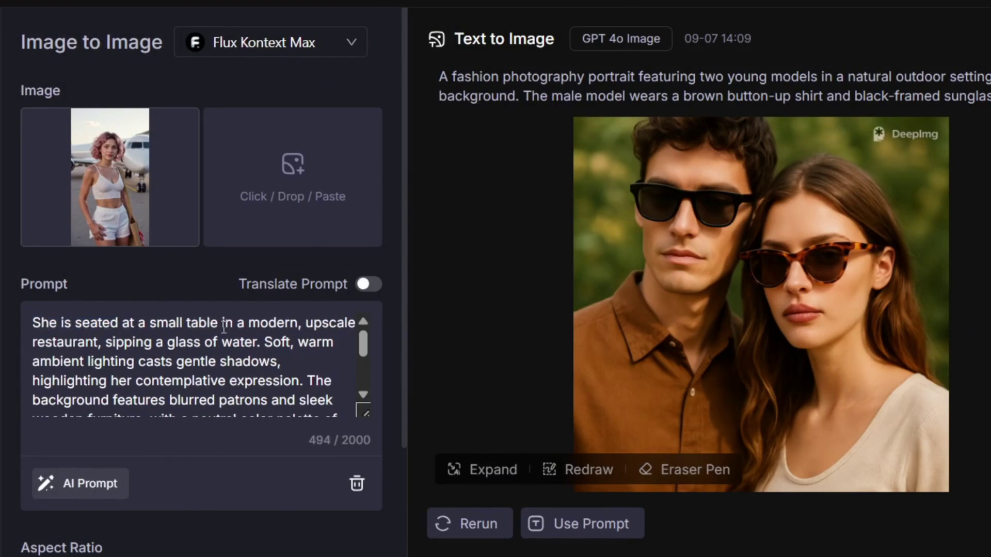
scroll(208, 422, "down", 3)
scroll(208, 426, "down", 5)
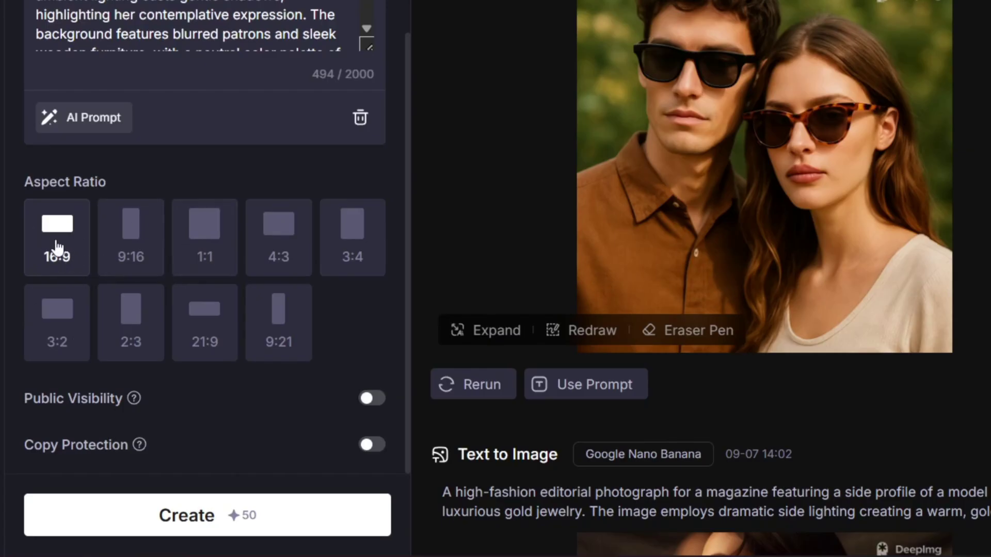
Generate the restaurant portrait, keeping Flux Kontext Max selected in the model list.
left_click(239, 520)
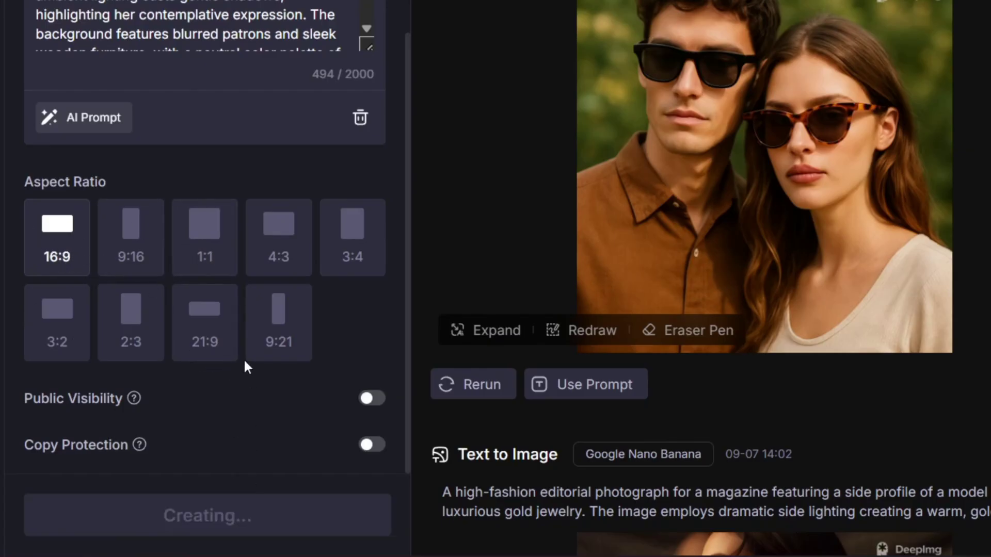
scroll(240, 428, "up", 7)
left_click(318, 52)
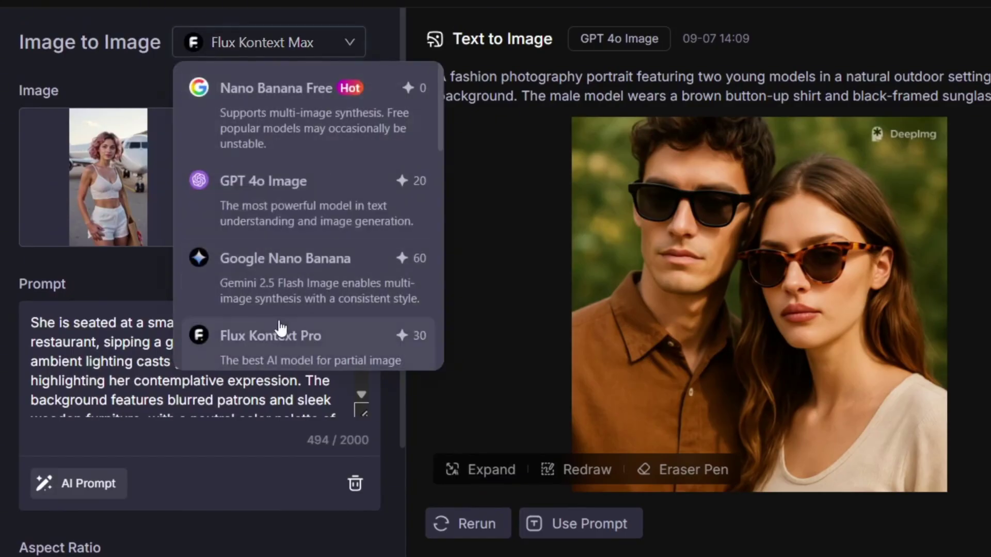
scroll(330, 233, "down", 5)
scroll(331, 222, "down", 3)
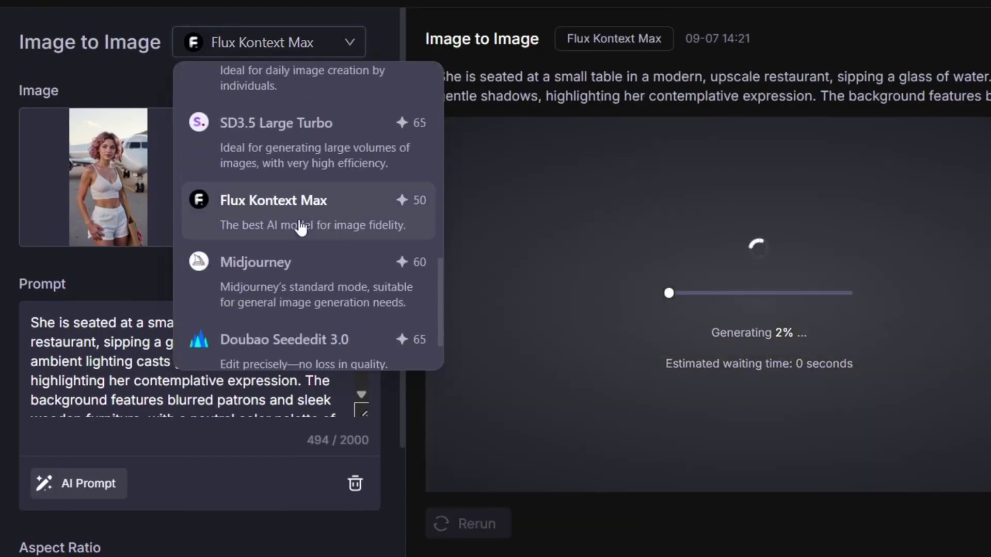
scroll(332, 219, "up", 10)
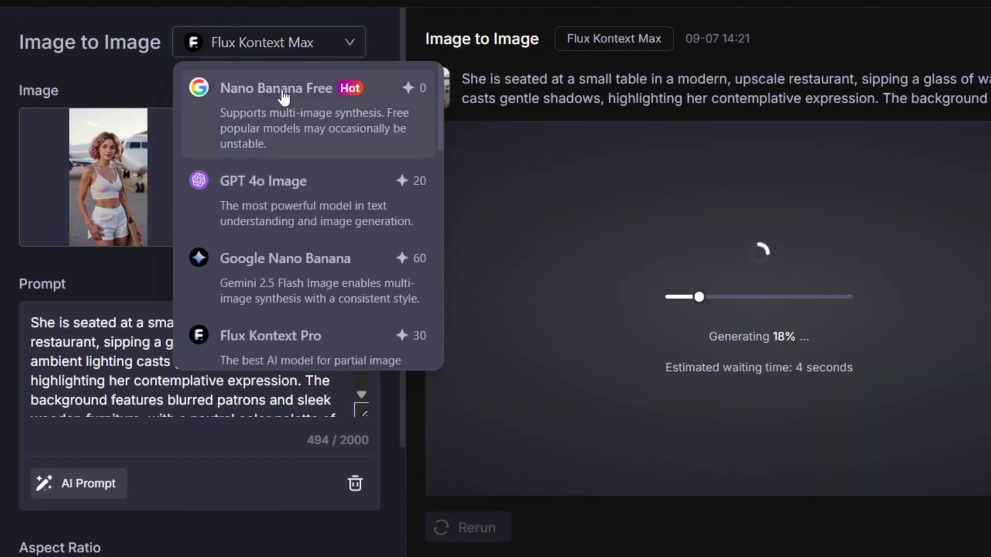
scroll(341, 227, "down", 3)
scroll(338, 232, "down", 2)
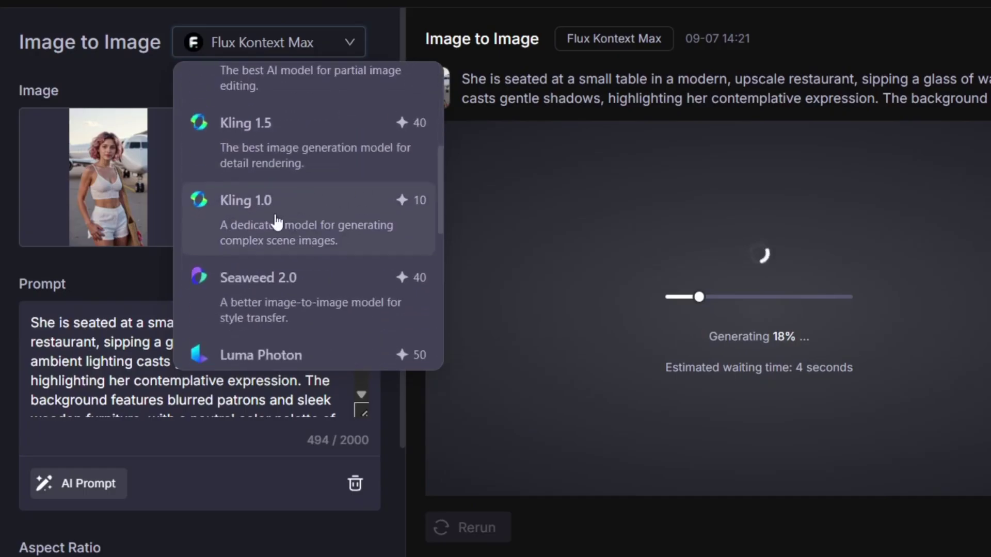
scroll(356, 200, "down", 2)
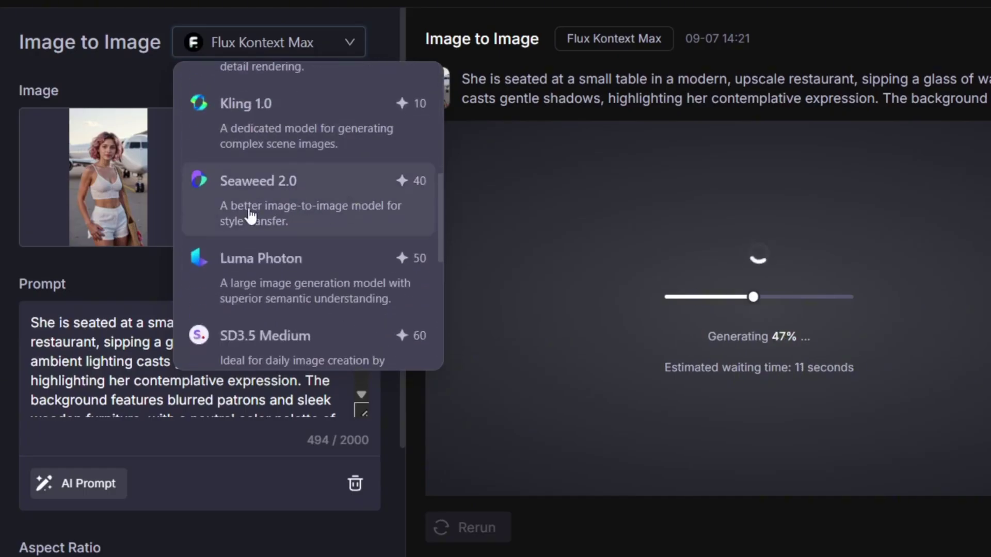
scroll(335, 193, "down", 5)
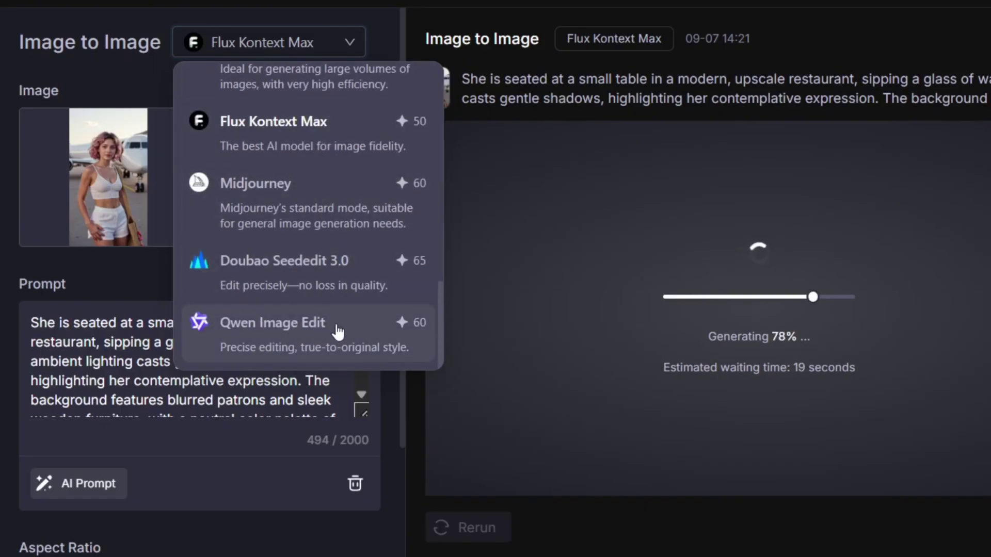
scroll(357, 163, "up", 2)
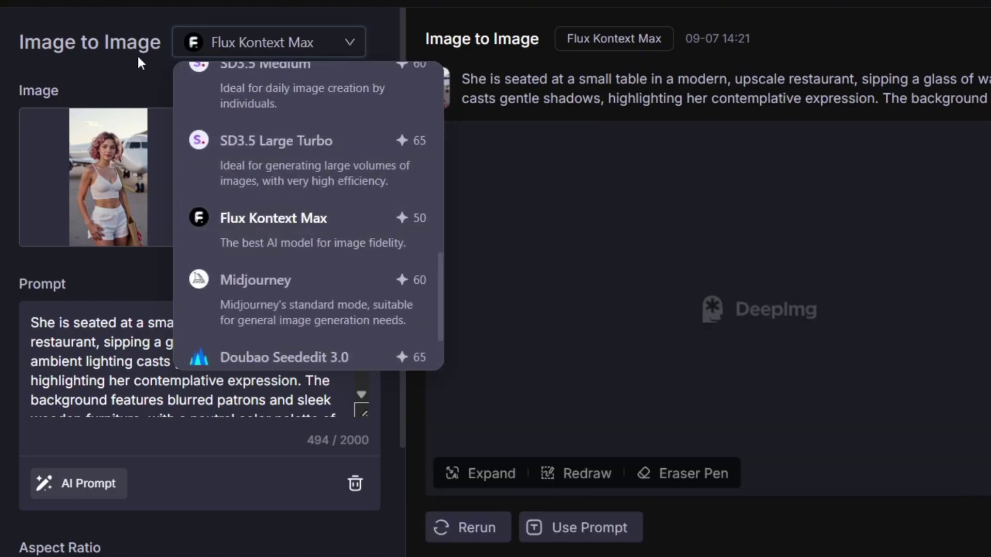
left_click(661, 175)
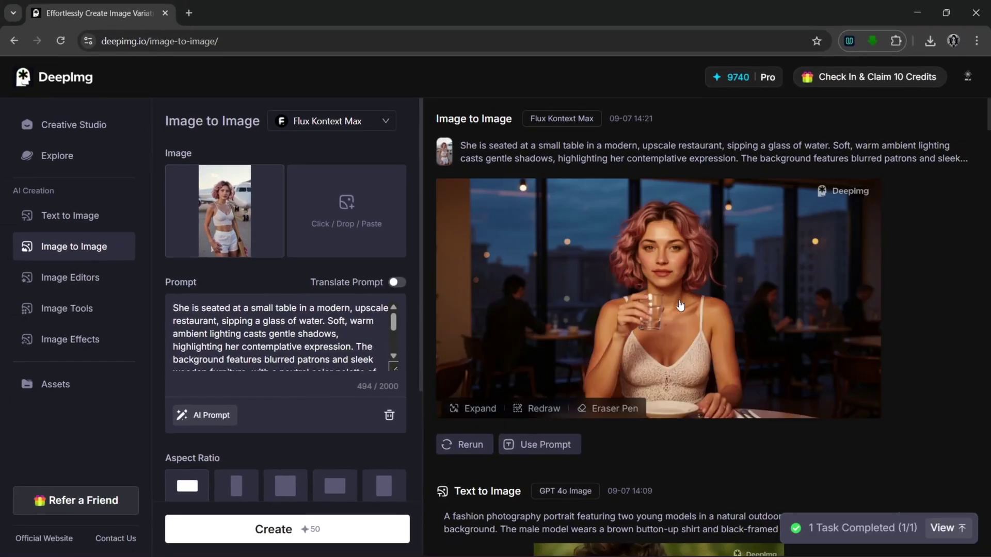
left_click(681, 305)
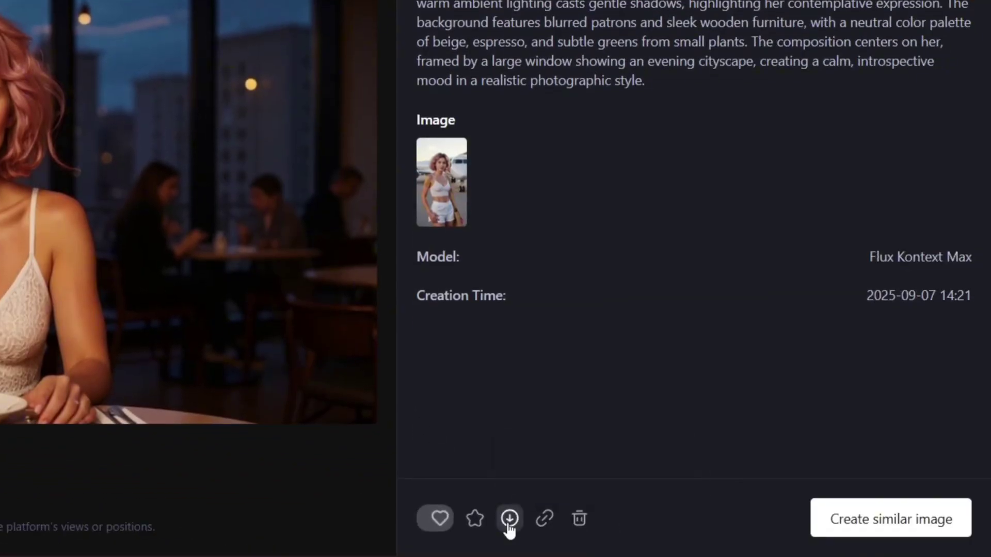
mouse_move(509, 518)
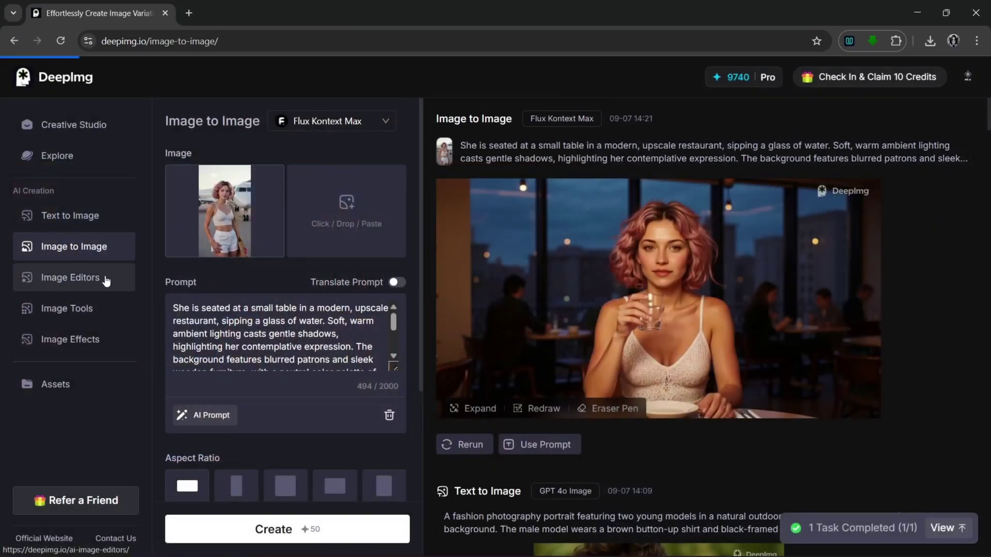
Load the portrait in Image Editors, fit the Expand frame to its edges, and choose Redraw.
left_click(105, 280)
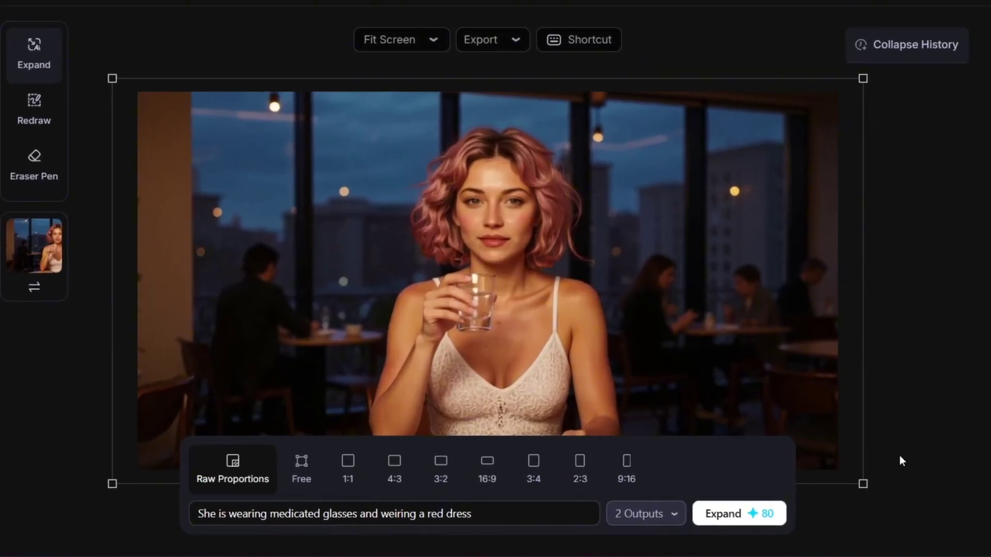
left_click_drag(863, 484, 825, 464)
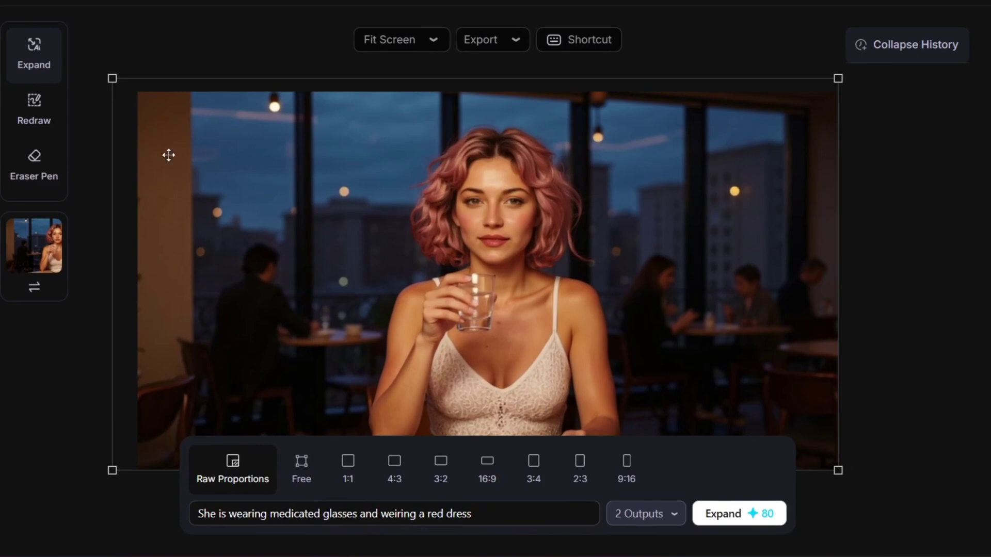
left_click_drag(114, 79, 136, 91)
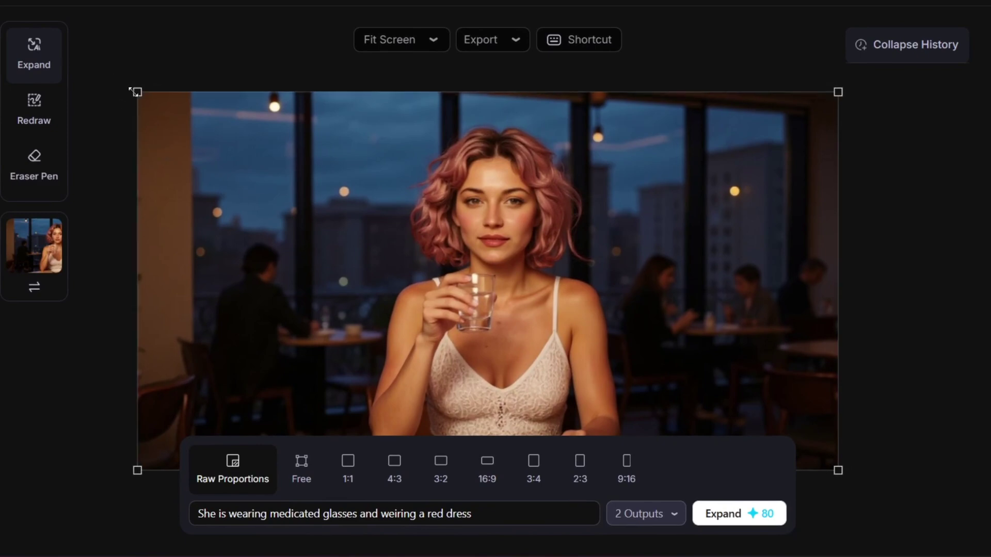
left_click(37, 114)
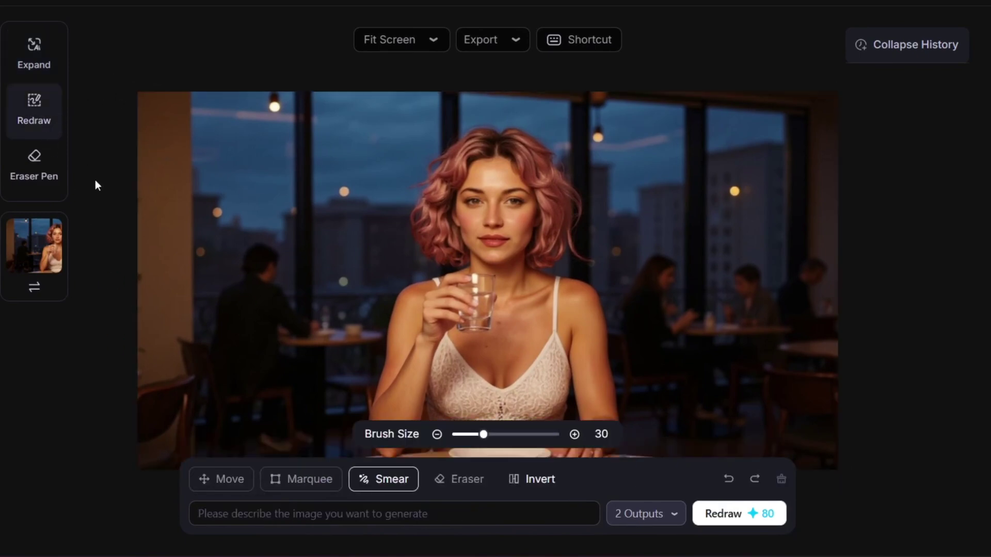
Mask the woman's eyes, prompt 'She is wearing medicated glasses.', and keep 2 outputs.
left_click(56, 192)
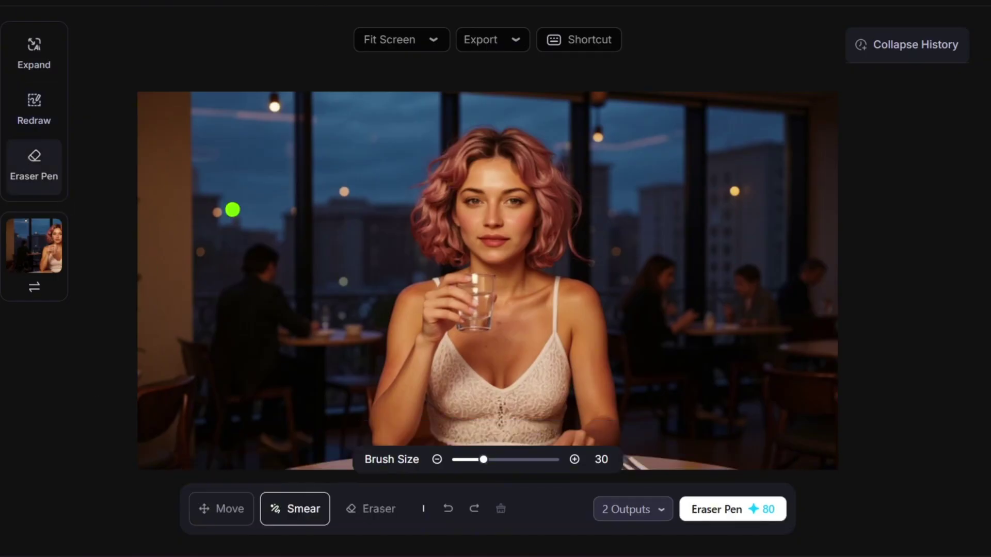
left_click(34, 120)
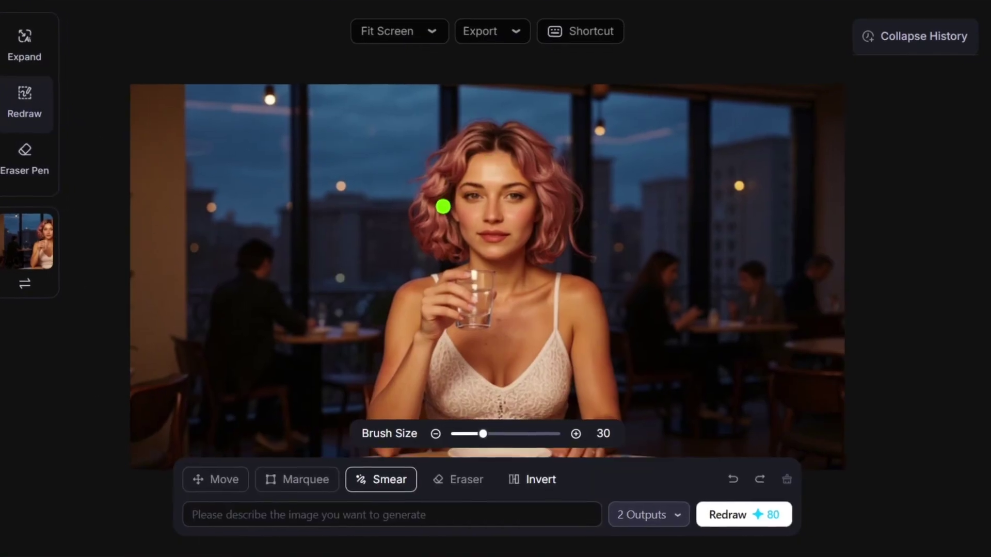
mouse_move(443, 209)
left_mouse_down()
mouse_move(521, 196)
mouse_move(442, 189)
mouse_move(548, 186)
left_mouse_up()
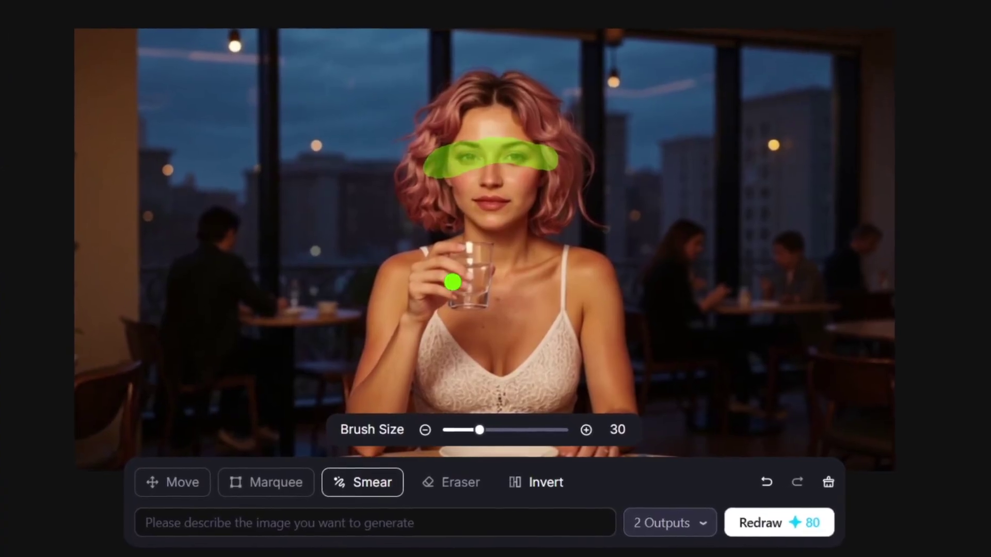
left_click(377, 523)
type("S")
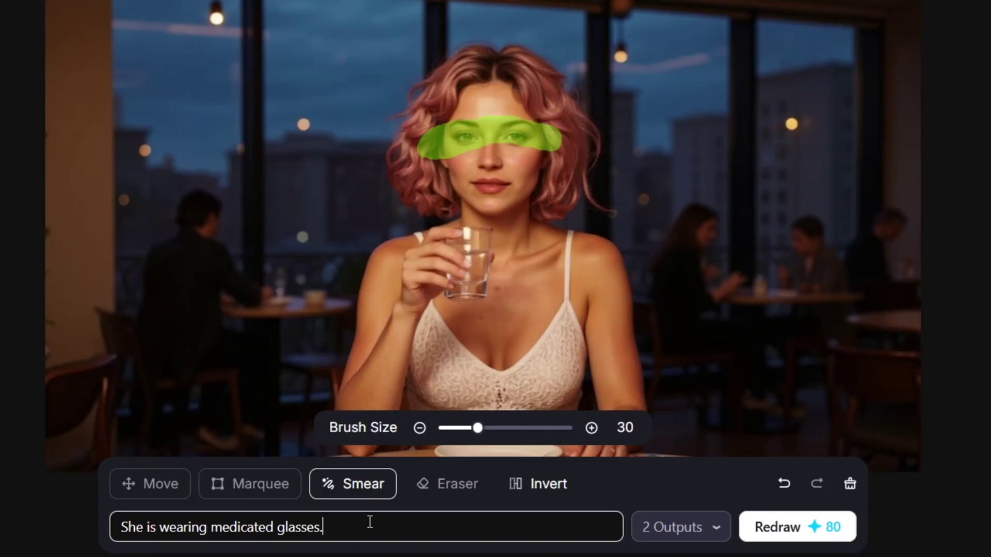
left_click(669, 528)
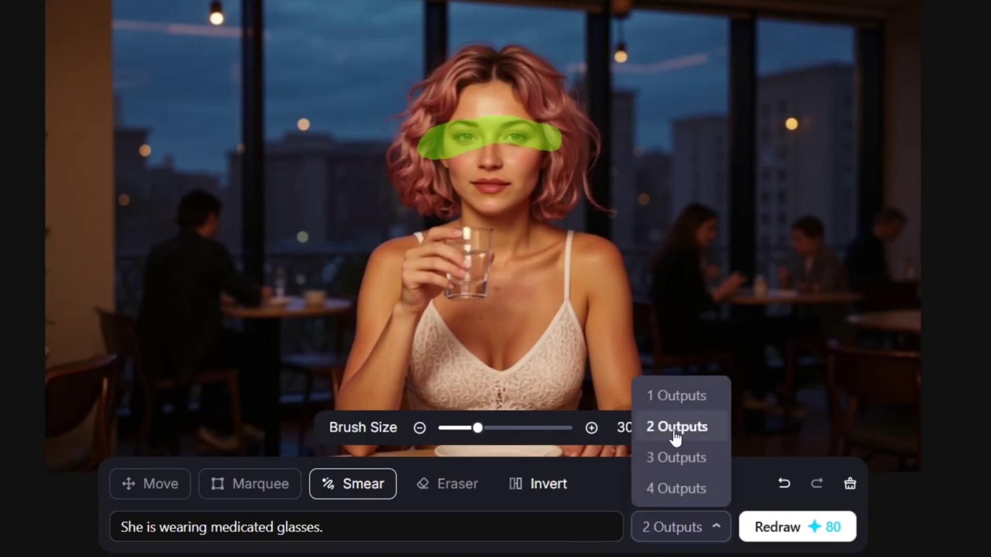
left_click(730, 462)
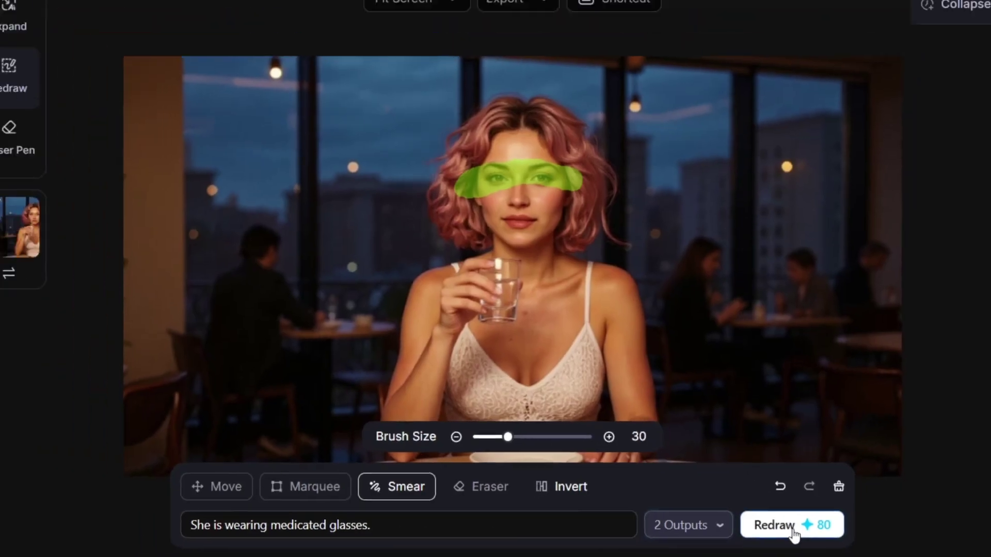
Run the glasses redraw, view its second variation, and return to Image to Image.
left_click(793, 532)
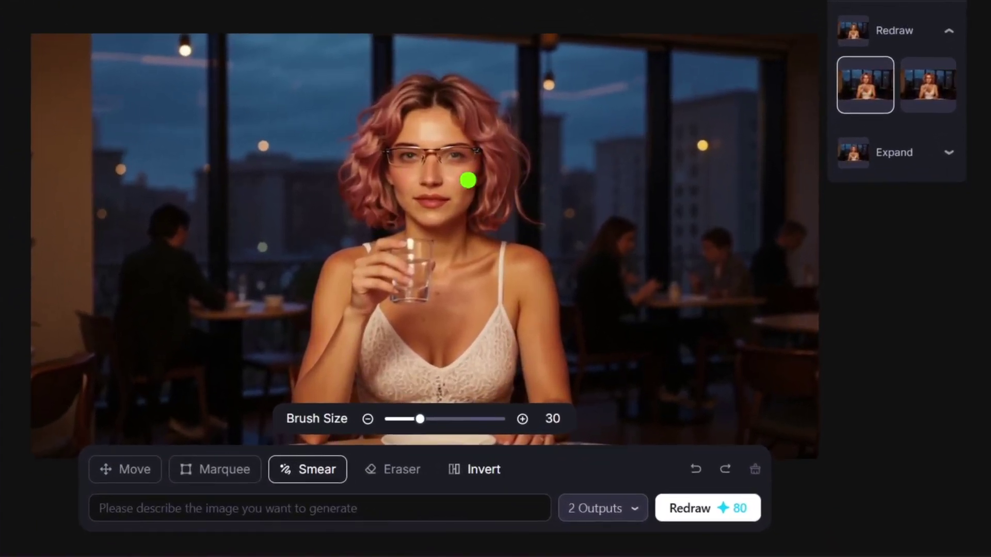
left_click(934, 90)
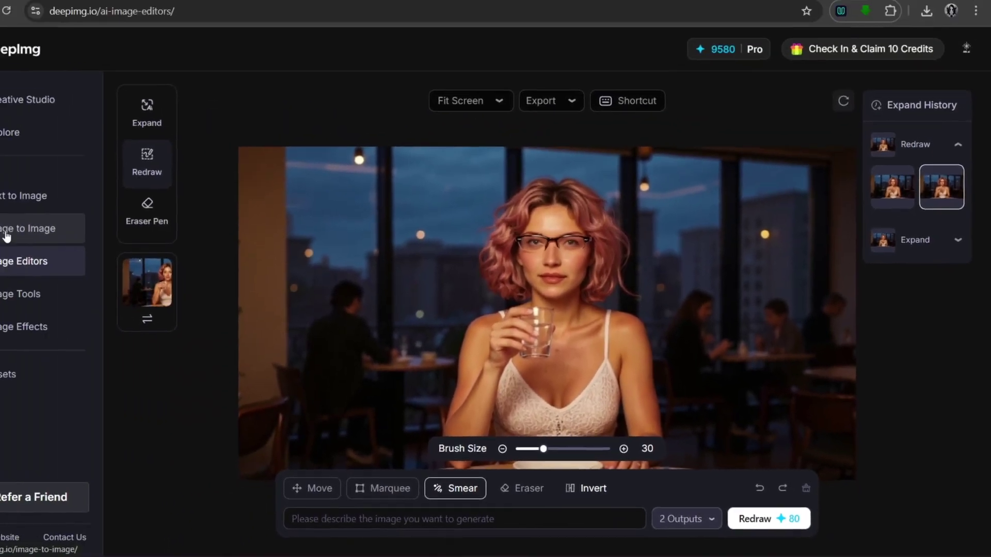
left_click(11, 227)
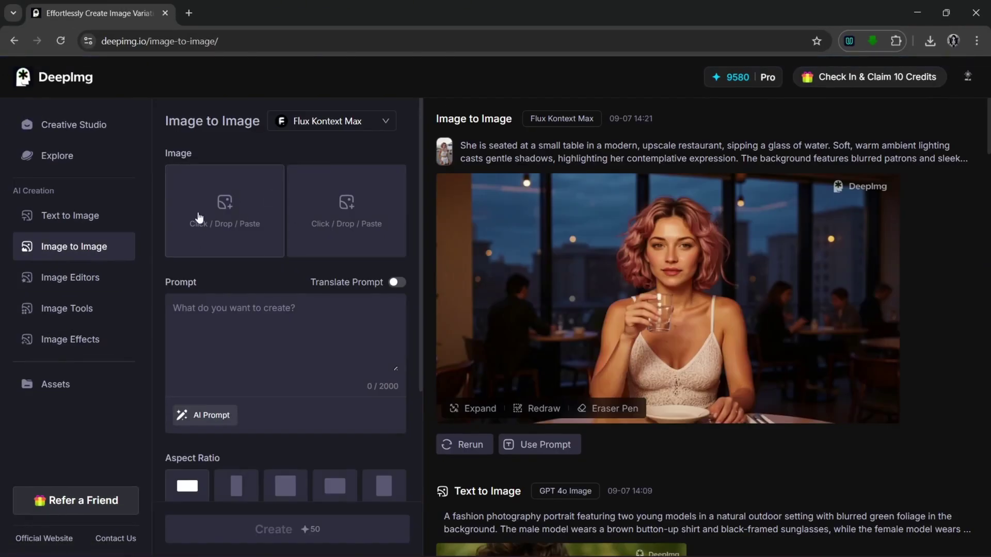
Check the image-to-image model list, keeping Flux Kontext Max, then scroll through the page.
left_click(312, 124)
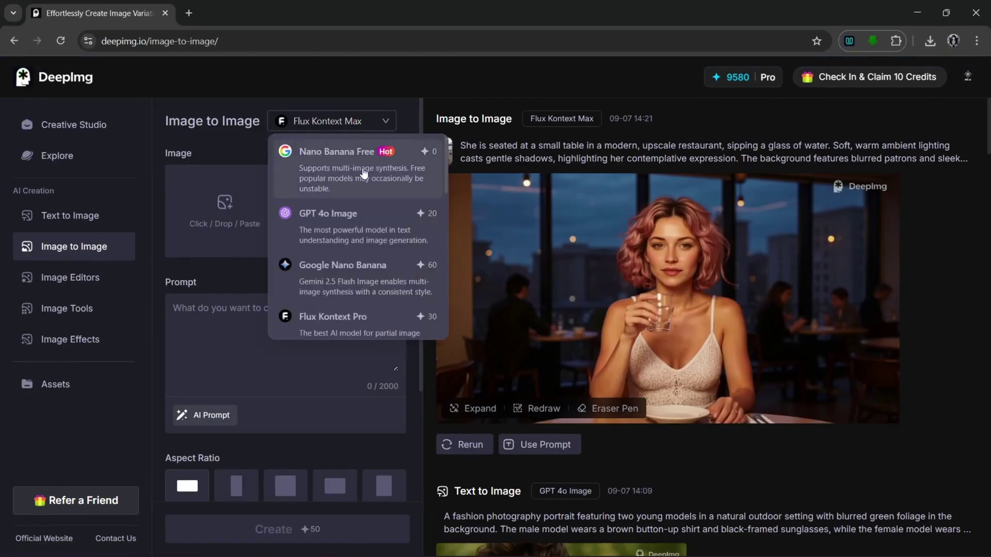
left_click(243, 144)
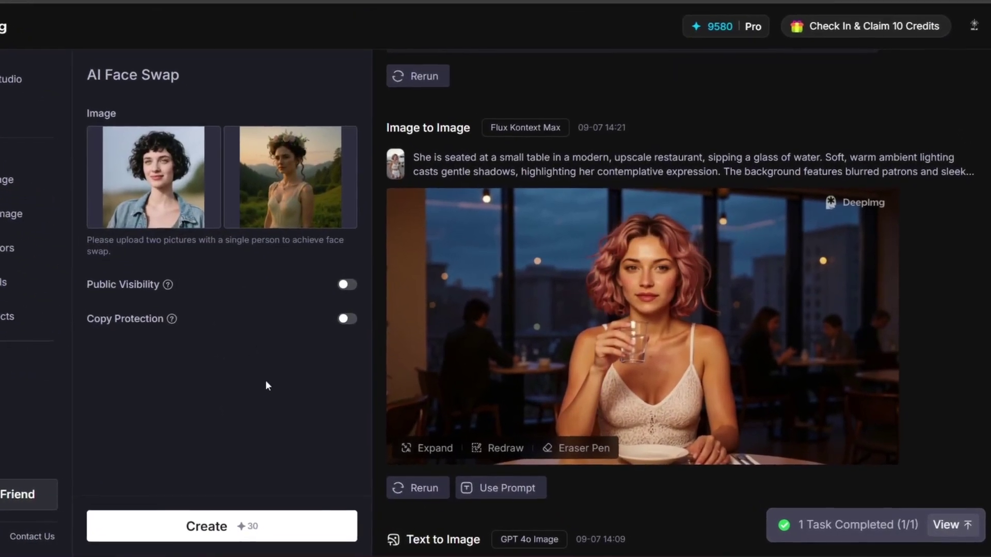
left_click_drag(146, 53, 46, 54)
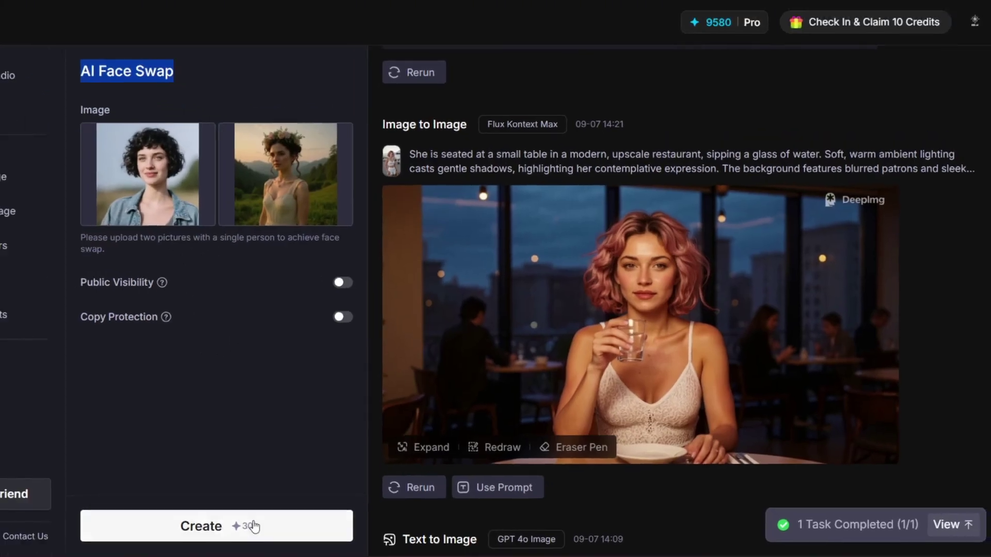
scroll(811, 274, "up", 5)
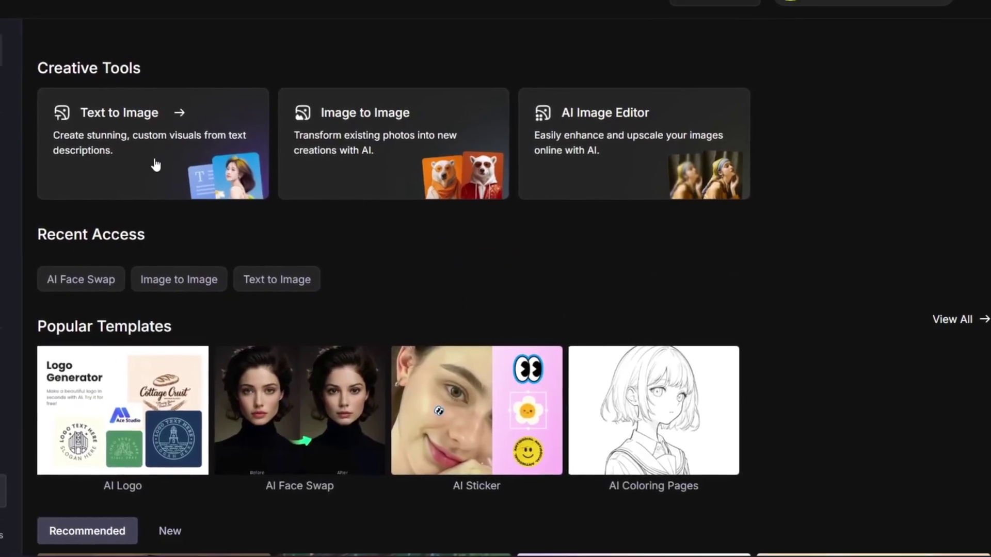
Set the Text to Image model to Nano Banana Free.
left_click(147, 160)
left_click(243, 52)
left_click(240, 82)
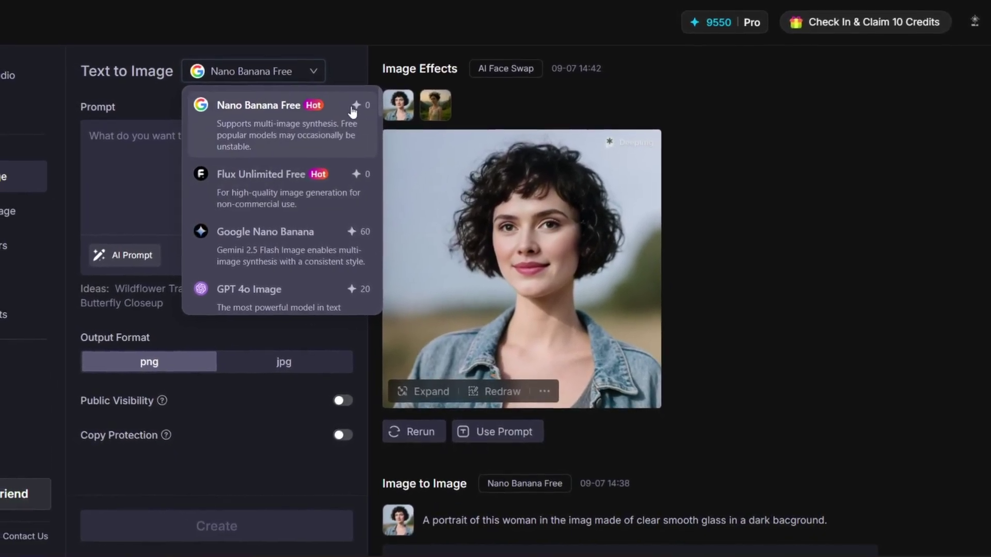
Confirm Nano Banana Free as the Image to Image model.
left_click(8, 223)
left_click(273, 73)
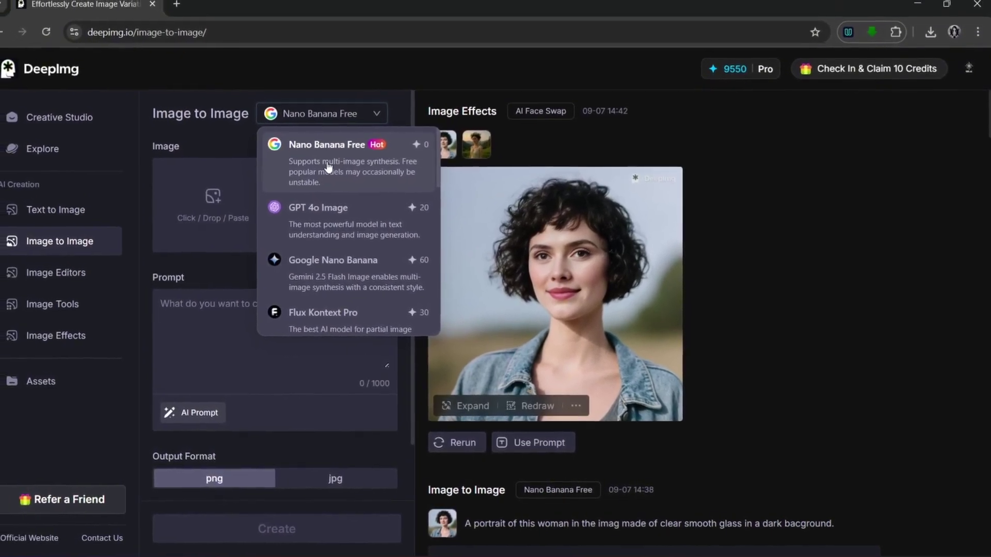
left_click(211, 144)
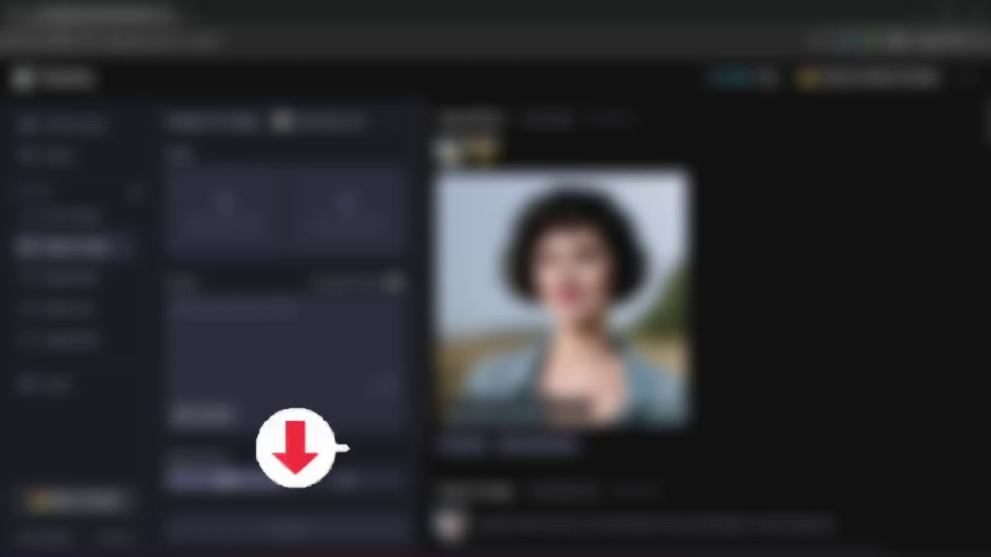